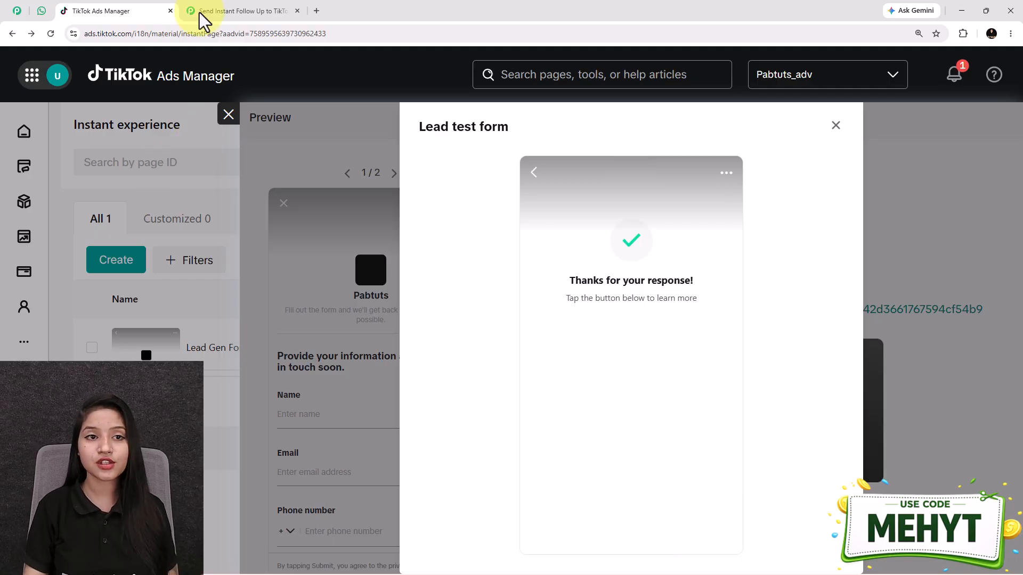
# Step: Review the submitted TikTok lead test form, the Pabbly Connect follow-up workflow and the WhatsApp message received by the lead
pyautogui.click(231, 10)
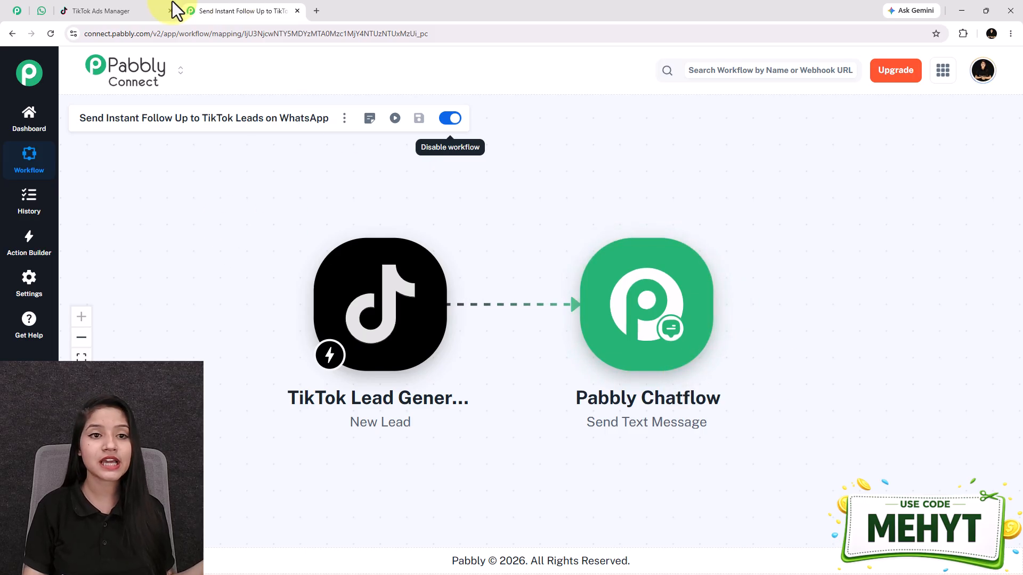
pyautogui.click(103, 11)
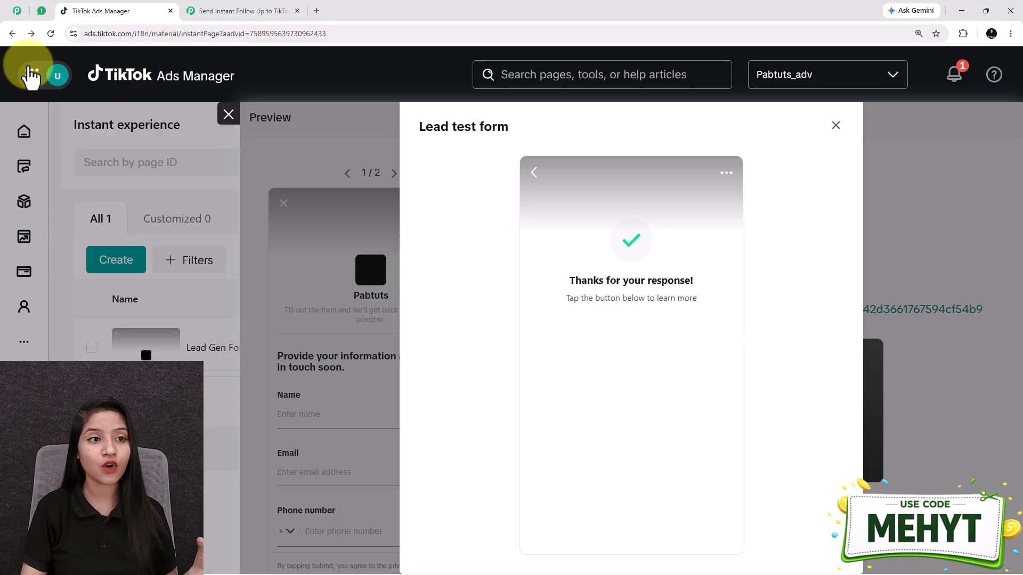
pyautogui.click(41, 10)
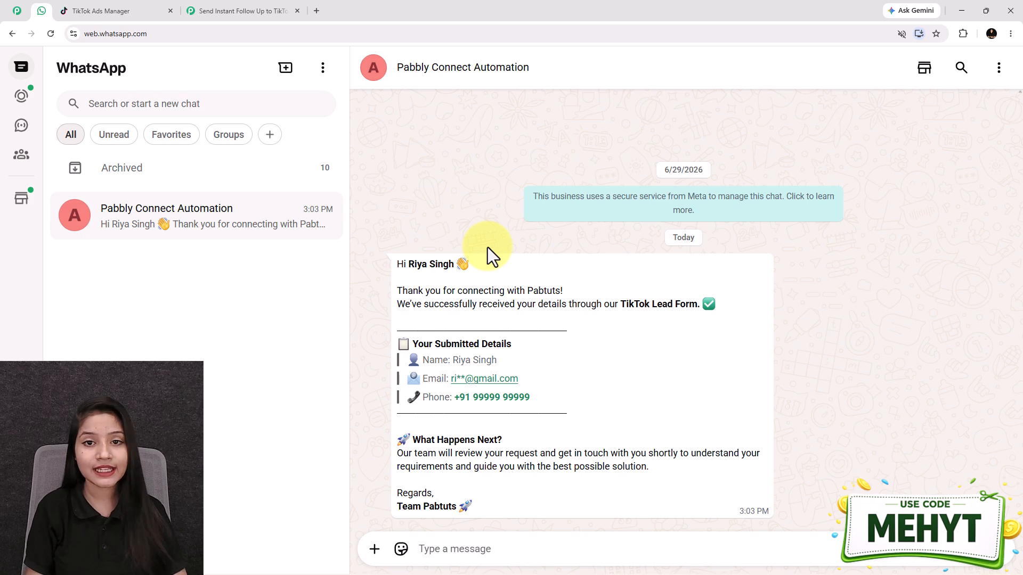
pyautogui.click(197, 10)
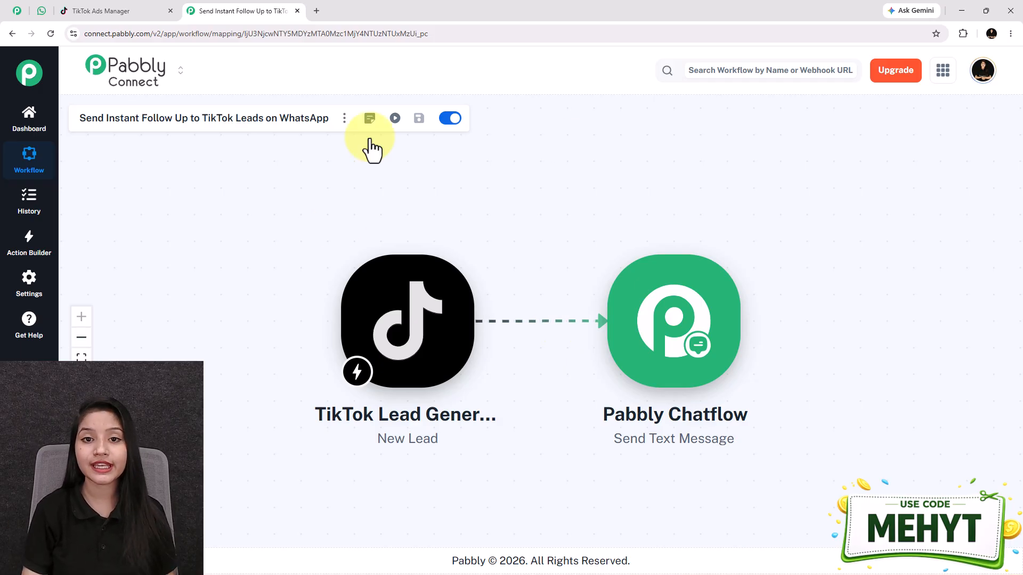
pyautogui.click(121, 11)
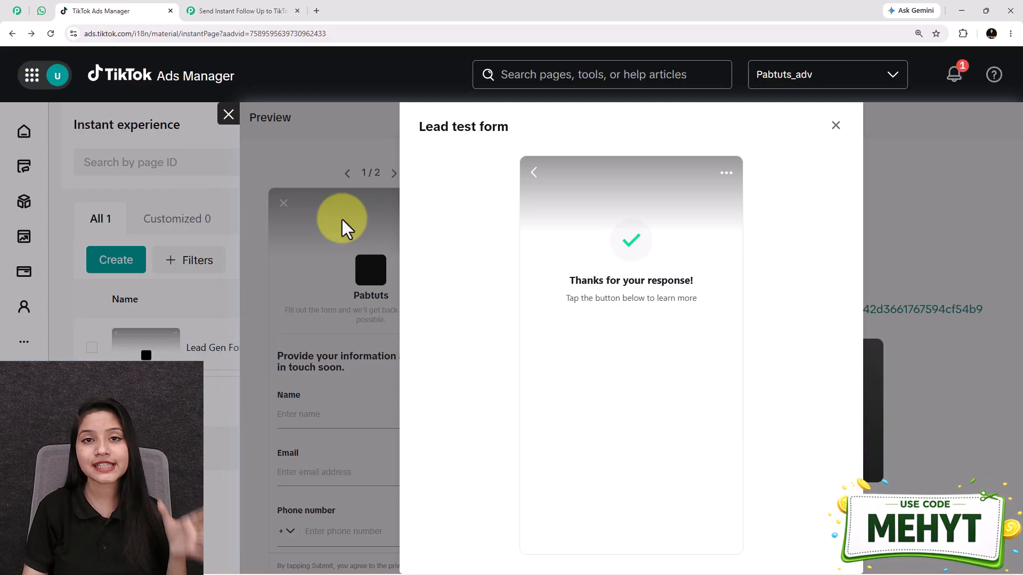
pyautogui.click(42, 15)
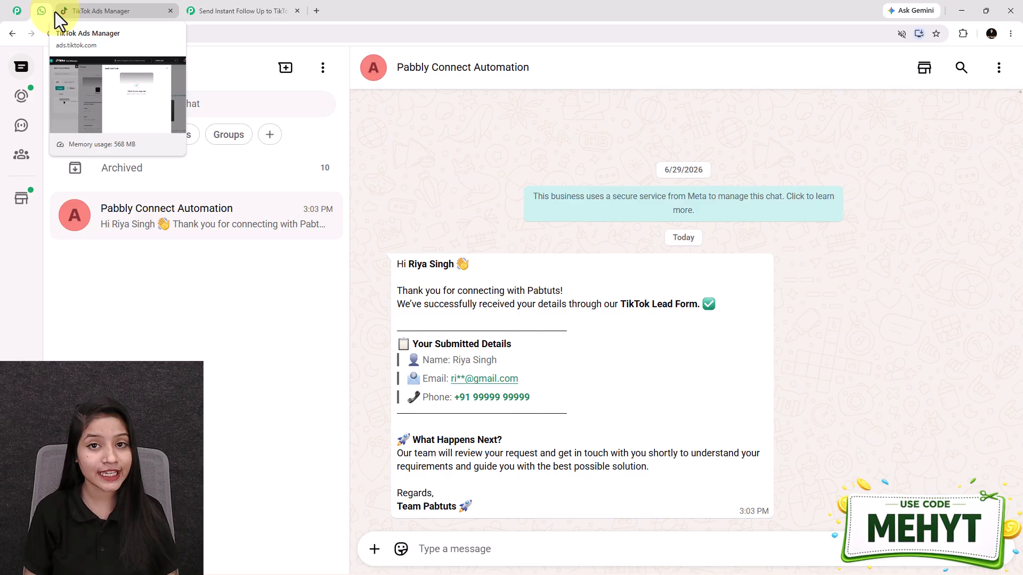
# Step: View the Pabbly Connect home page, dismiss its Lifetime Deal offer and revisit the finished follow-up workflow
pyautogui.click(17, 11)
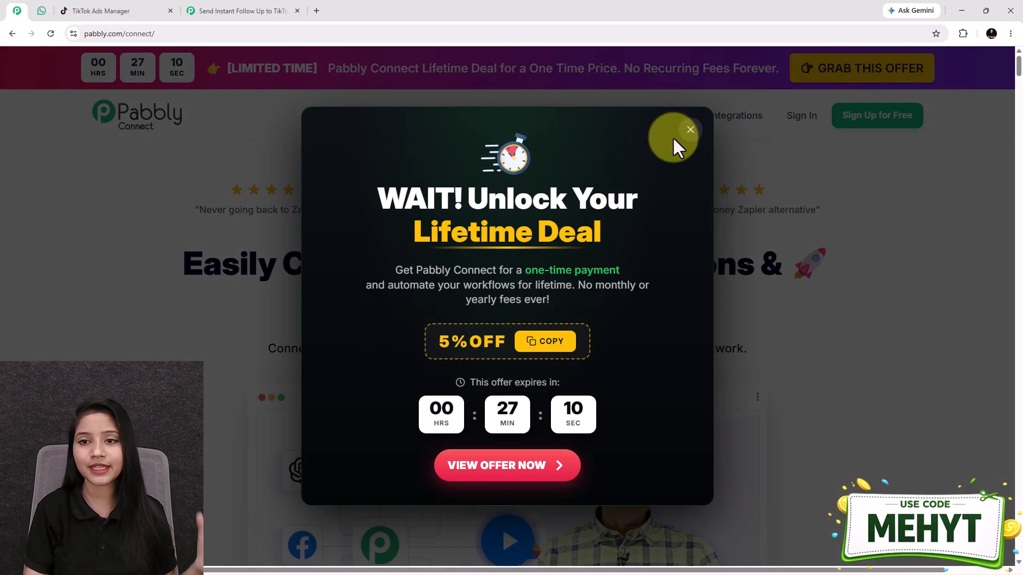
pyautogui.click(689, 130)
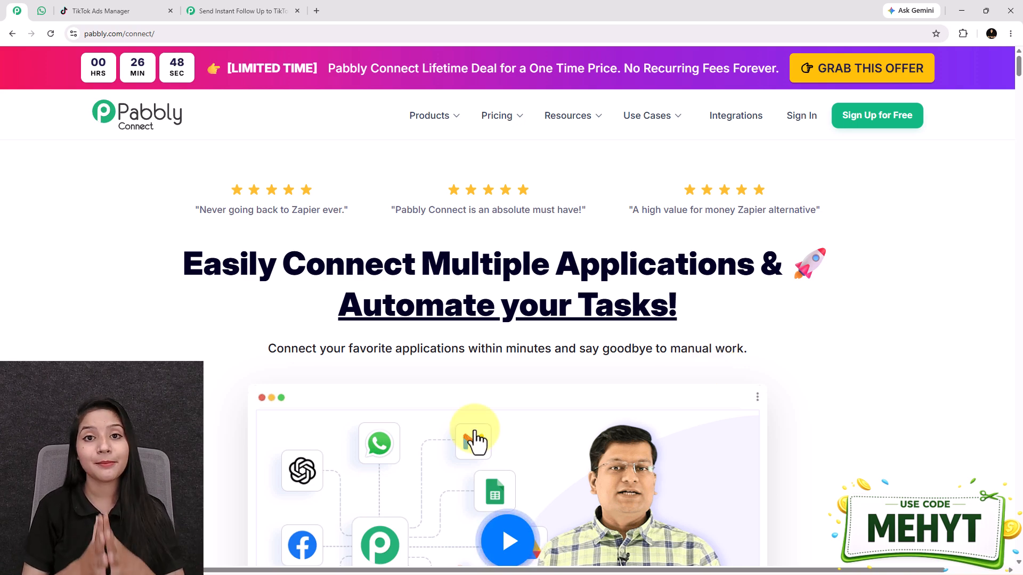
pyautogui.click(259, 14)
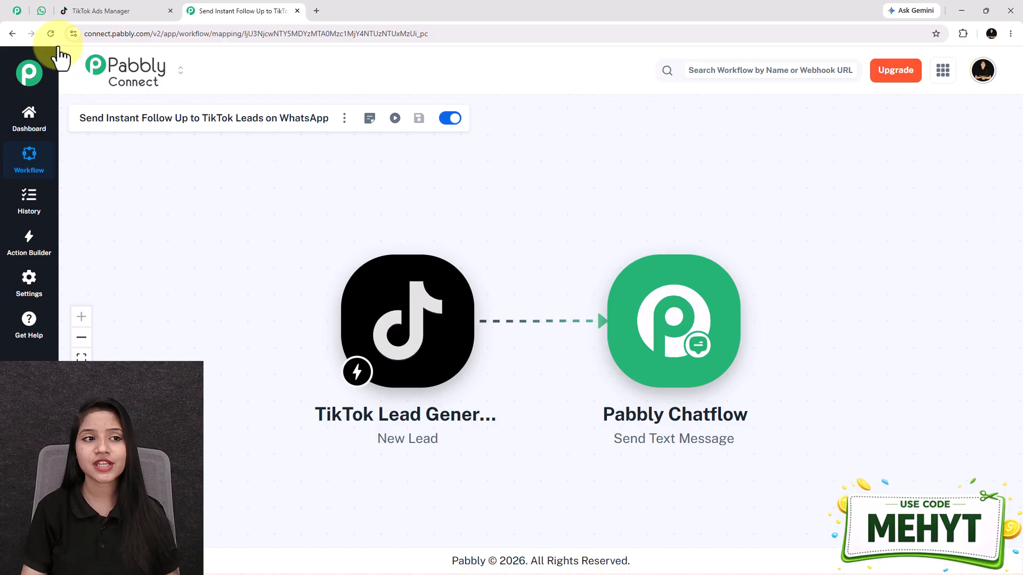
pyautogui.click(18, 12)
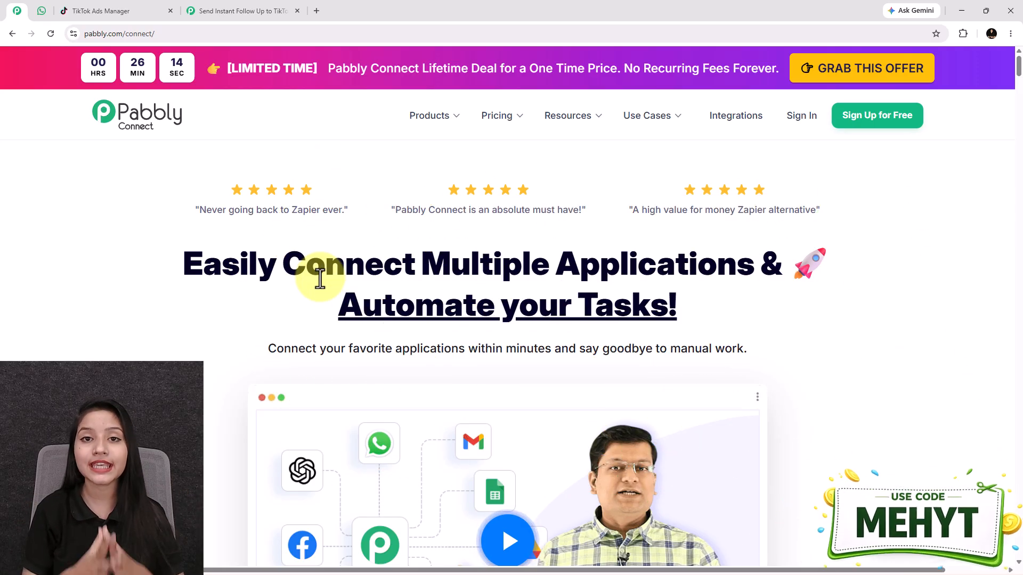
pyautogui.click(237, 11)
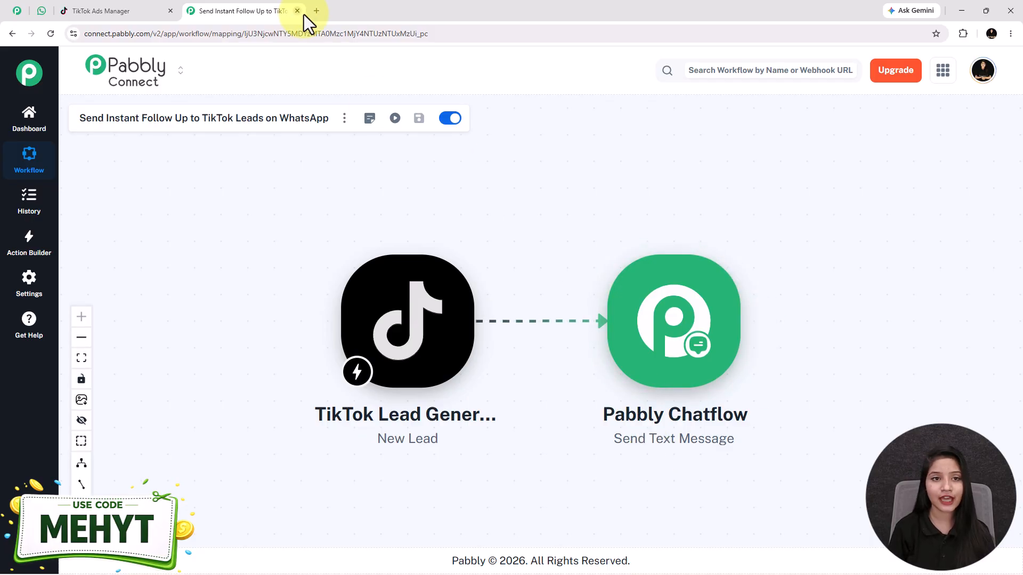
# Step: Open the pabbly.com/connect page in a new browser tab
pyautogui.click(319, 15)
pyautogui.write('pa')
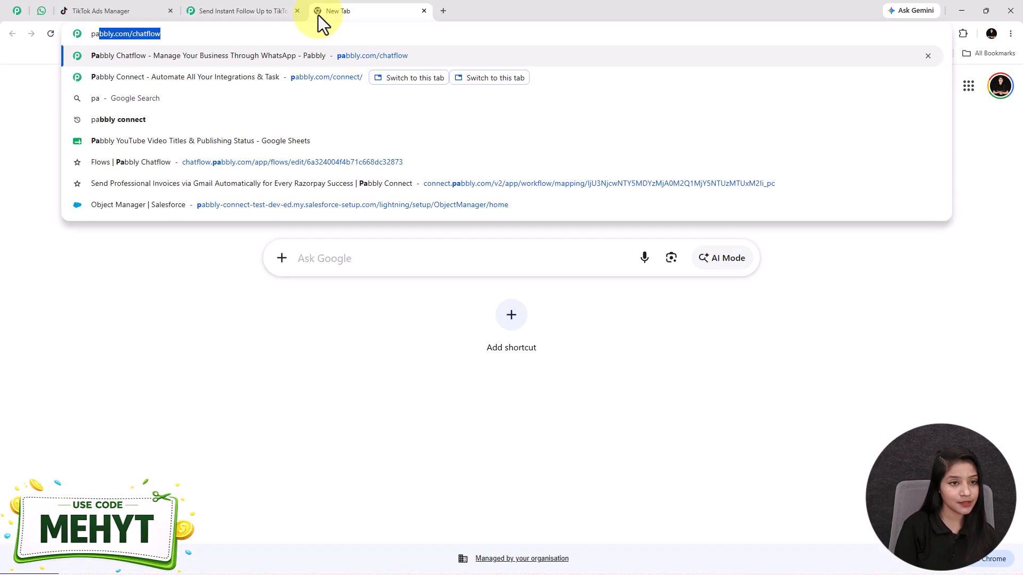
pyautogui.press('Down')
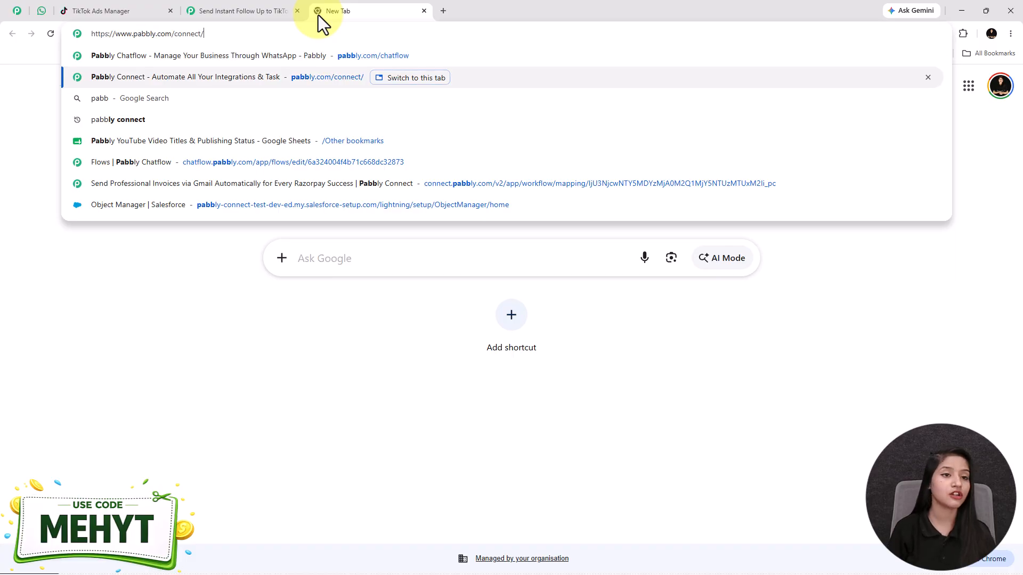
pyautogui.press('Return')
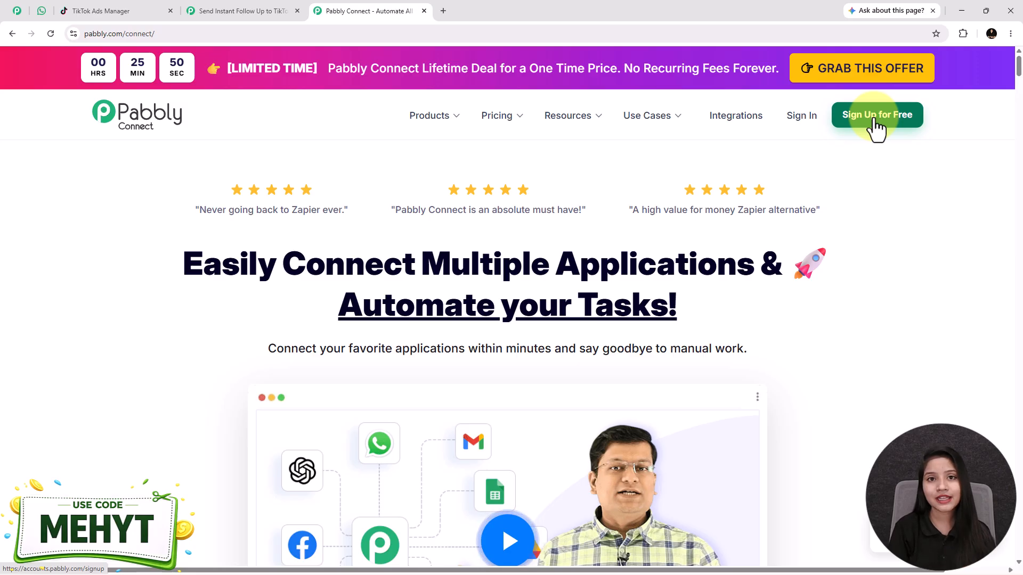
# Step: Sign in to the Pabbly account and open Pabbly Connect from the list of Pabbly apps
pyautogui.click(816, 128)
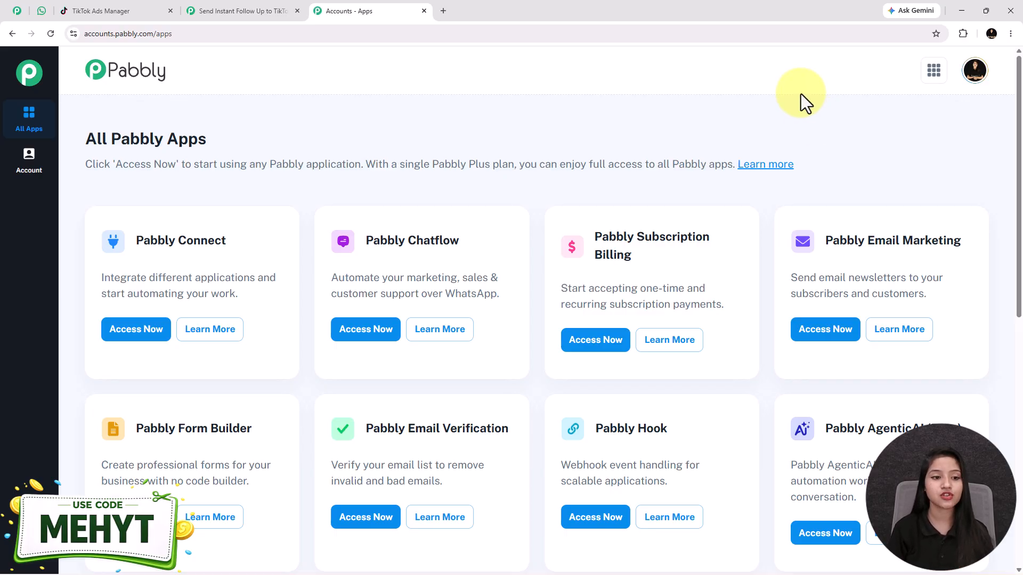
pyautogui.moveTo(136, 243); pyautogui.dragTo(229, 246)
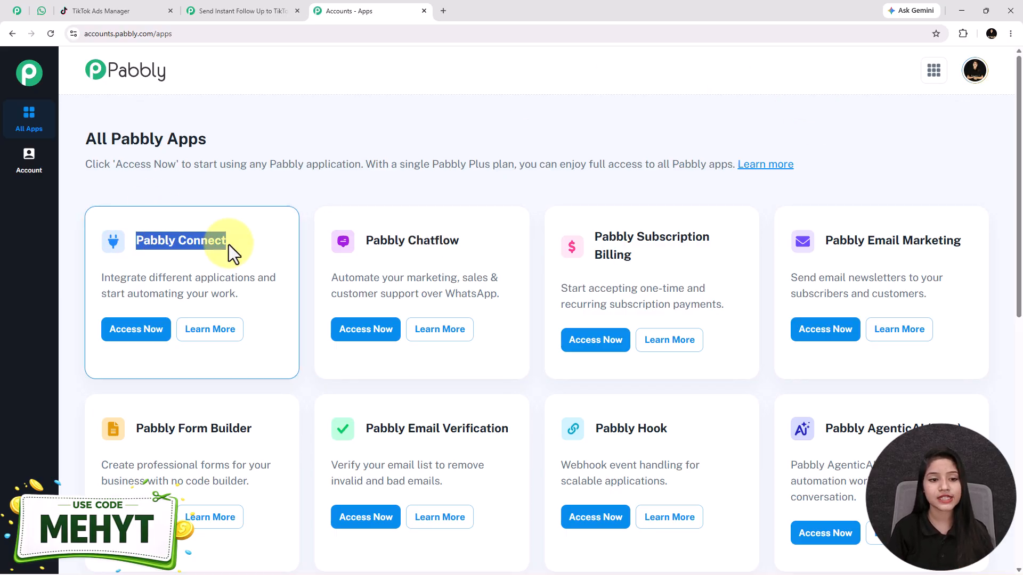
pyautogui.click(138, 333)
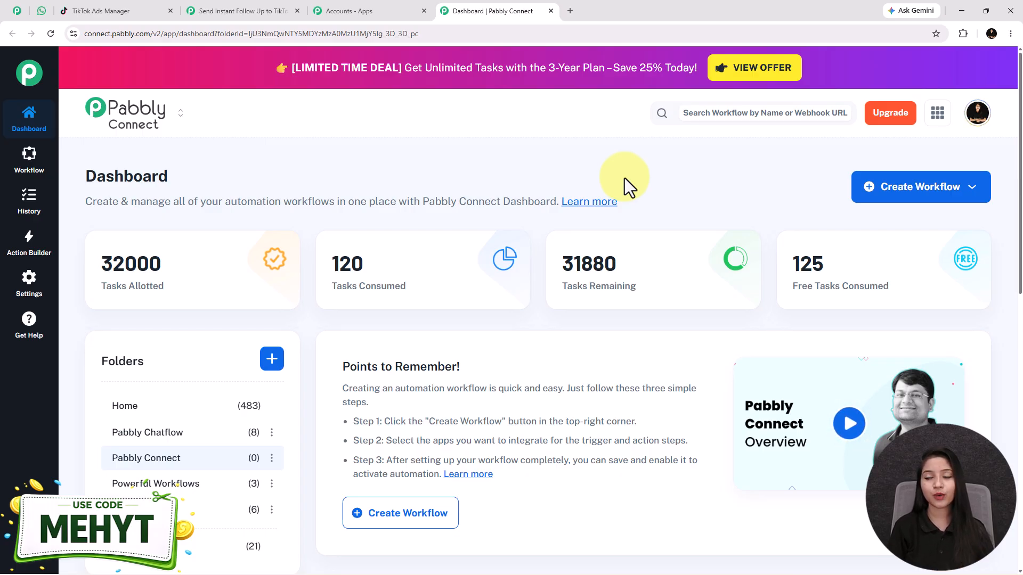
# Step: Create a Quick Builder workflow from the prompt "Send Instant Follow Up to TikTok Leads on WhatsApp" and choose the New Lead trigger
pyautogui.click(897, 189)
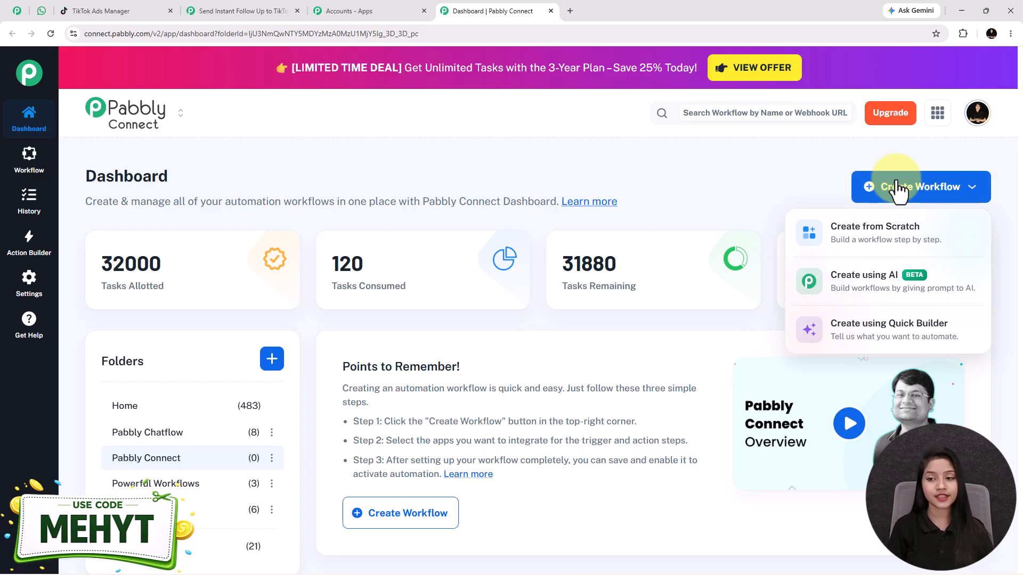
pyautogui.click(866, 336)
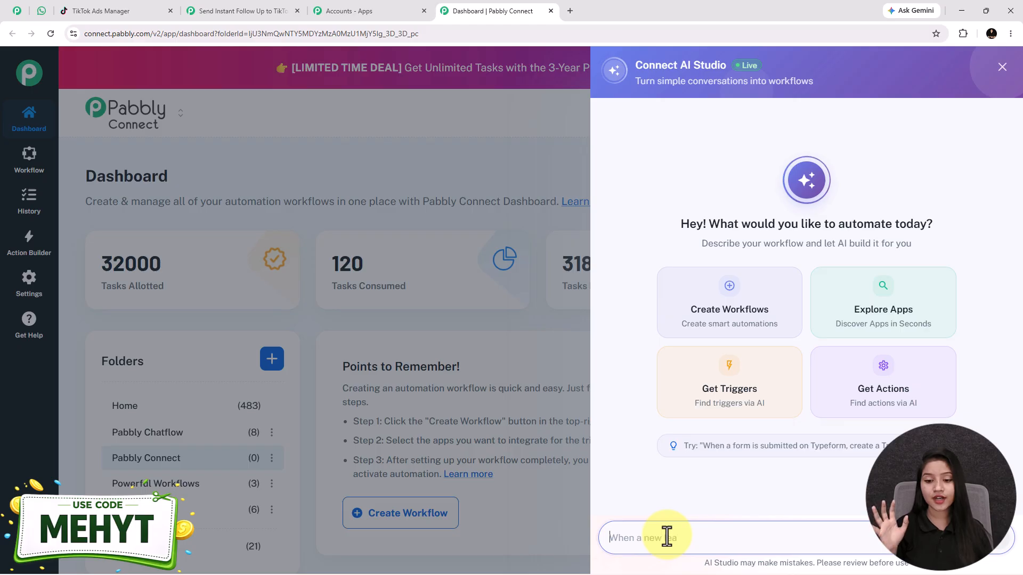
pyautogui.write('Send Instant Follow Up to TikTok Leads on WhatsApp')
pyautogui.press('Return')
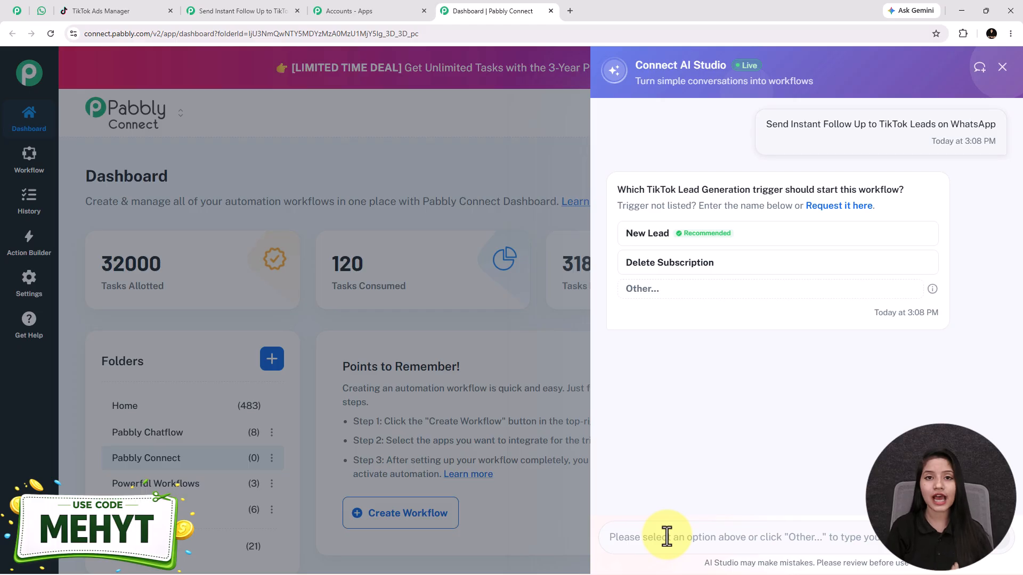
pyautogui.click(669, 239)
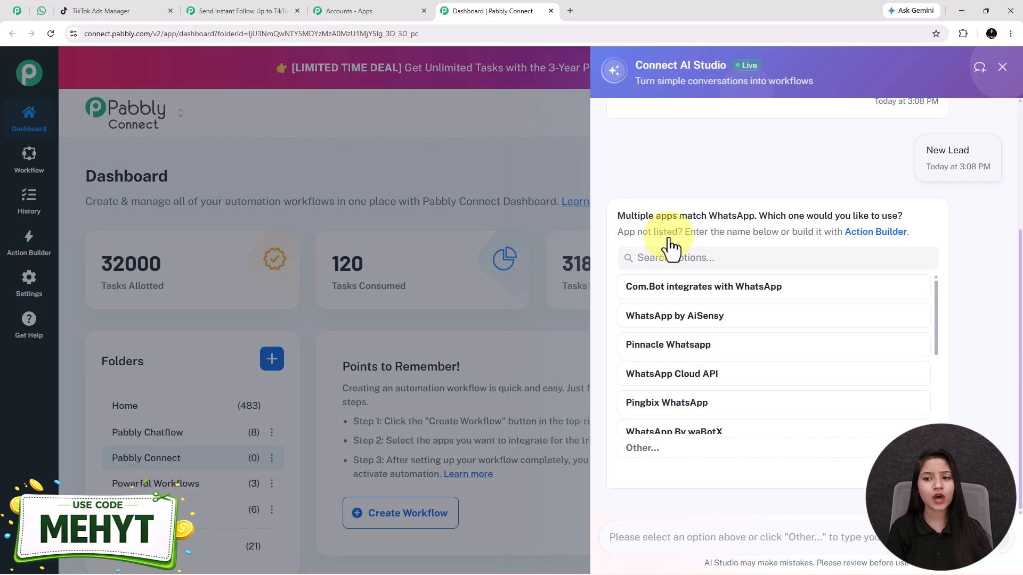
# Step: Specify "Pabbly chatflow" as the WhatsApp app for the workflow, using the custom Other answer
pyautogui.click(672, 449)
pyautogui.write('Pbba')
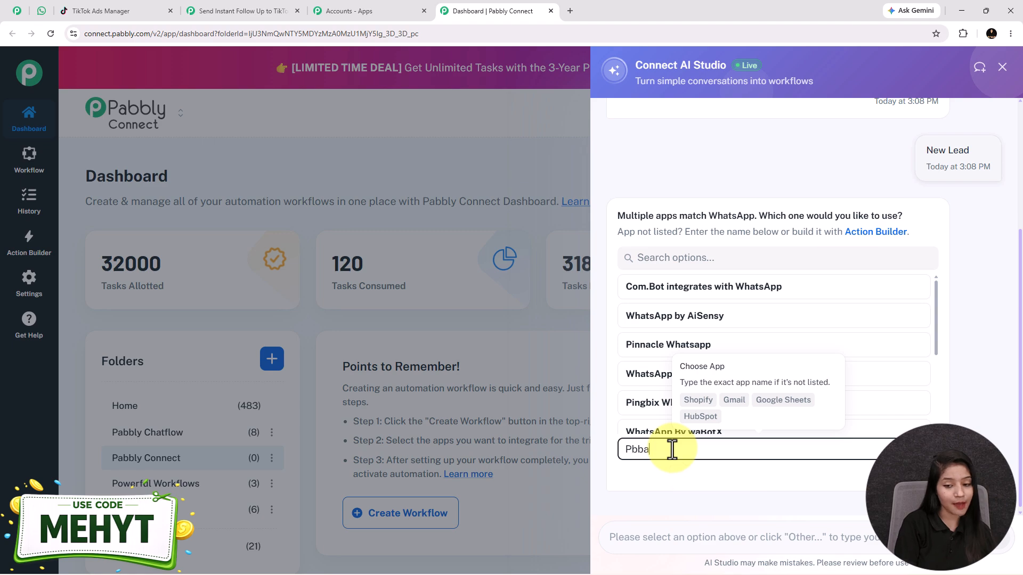
pyautogui.press('BackSpace')
pyautogui.press('BackSpace')
pyautogui.press('BackSpace')
pyautogui.write('a')
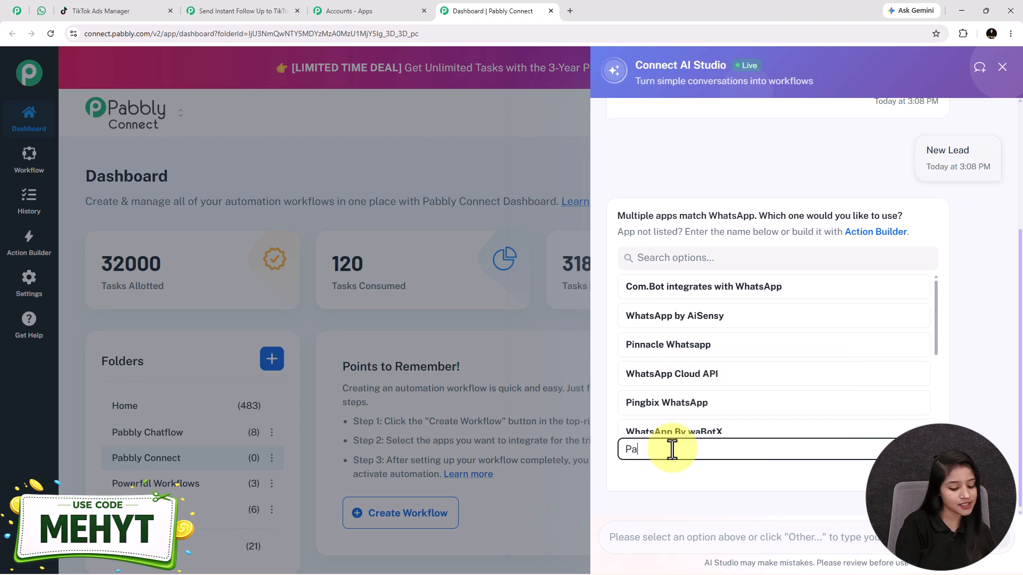
pyautogui.write('bbly c')
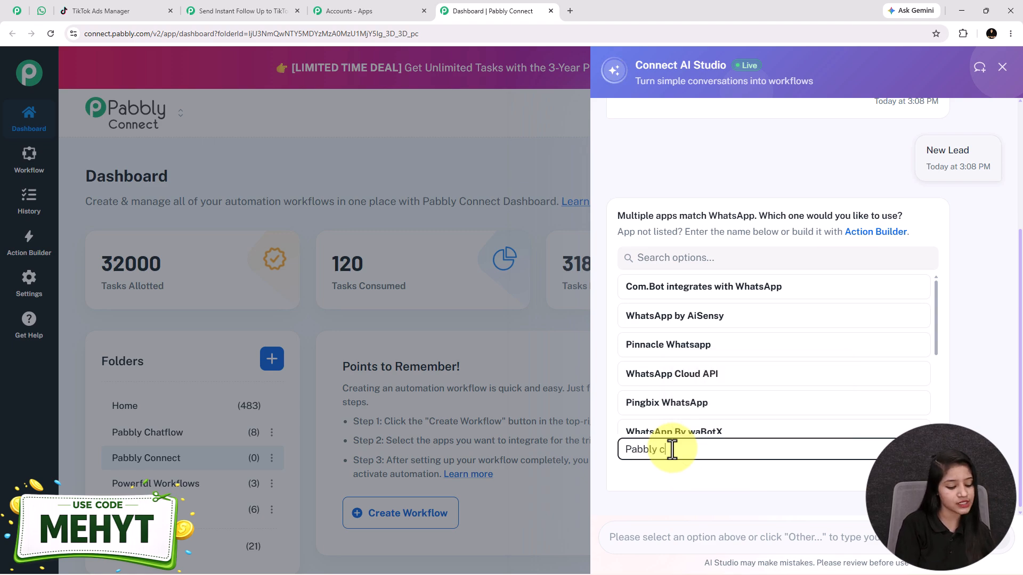
pyautogui.write('hatflow')
pyautogui.press('Return')
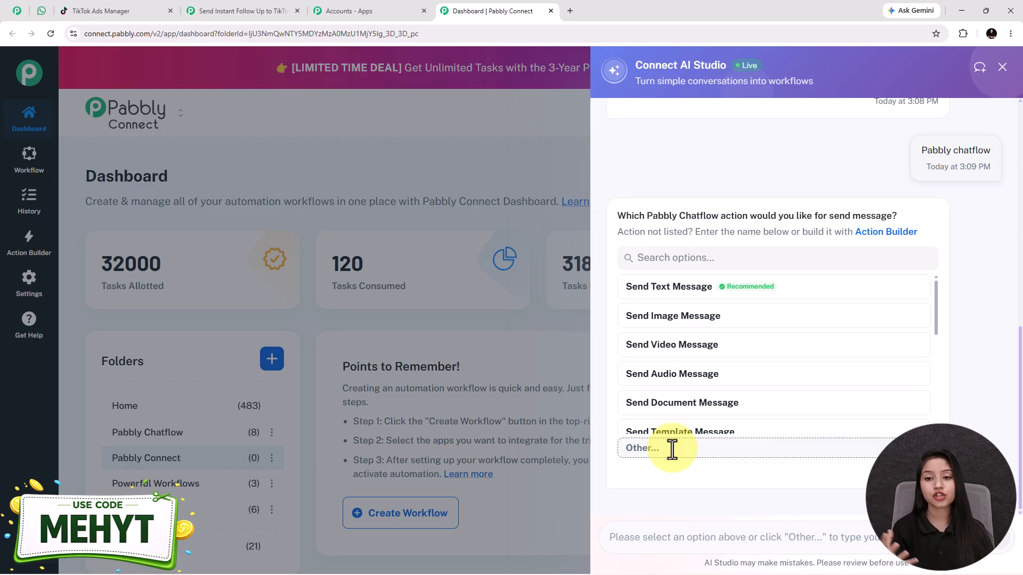
# Step: Choose the Send Text Message action, then approve and open the generated workflow
pyautogui.click(682, 292)
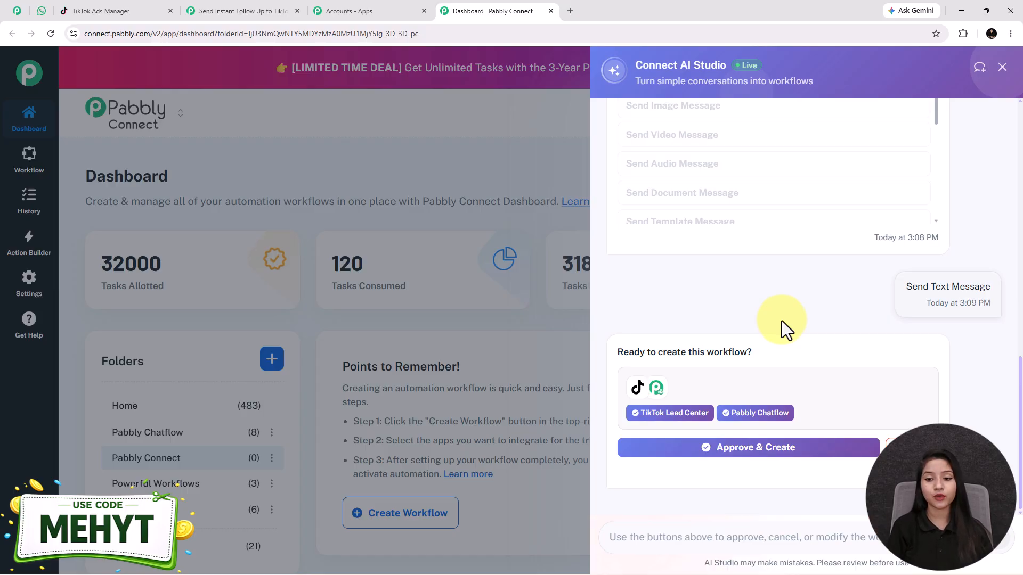
pyautogui.click(766, 451)
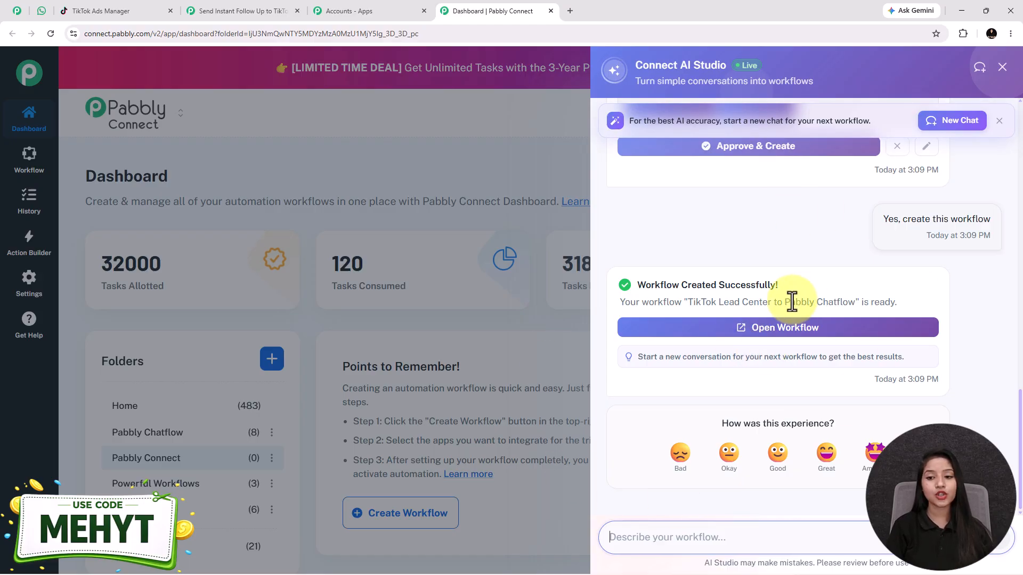
pyautogui.click(788, 322)
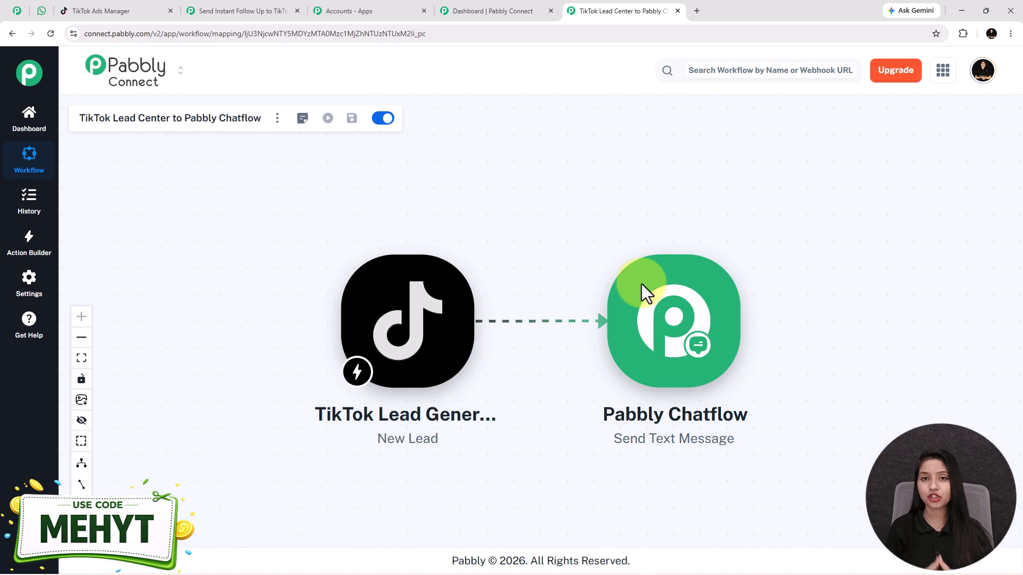
# Step: Rename the workflow as "Send Instant Follow Up to TikTok Leads on WhatsApp"
pyautogui.click(278, 117)
pyautogui.click(293, 154)
pyautogui.write('Send Instant Follow Up to TikTok Leads on WhatsApp')
pyautogui.click(603, 371)
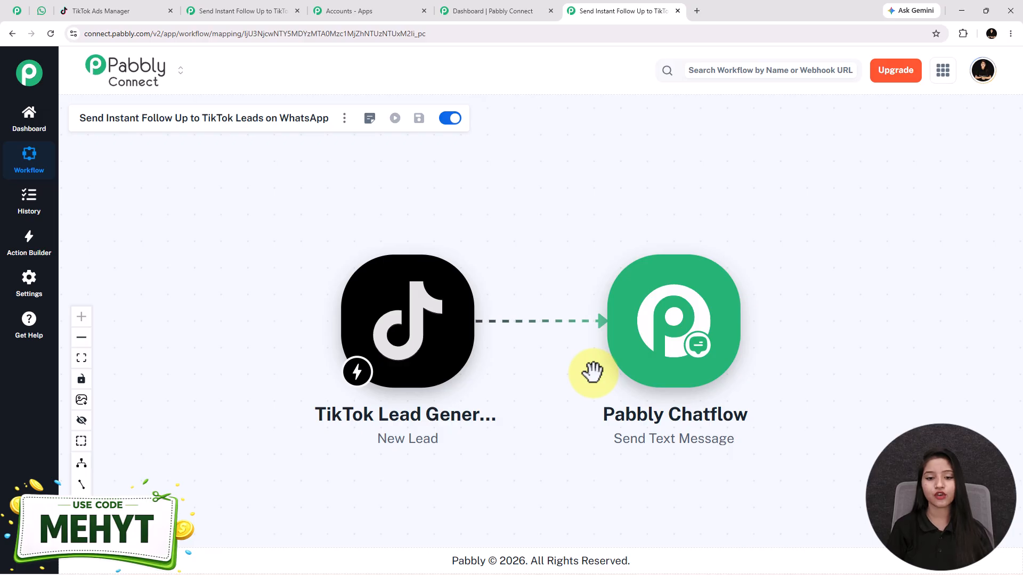
# Step: Authorize a new TikTok Lead Generation connection for the New Lead trigger and select Pabtuts_adv as its Advertiser ID
pyautogui.click(421, 308)
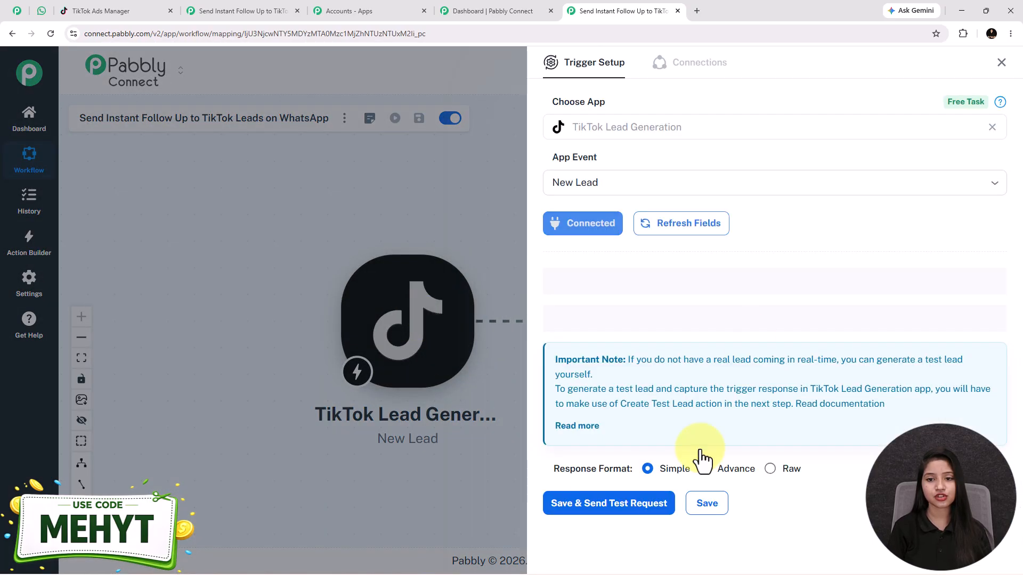
pyautogui.click(592, 227)
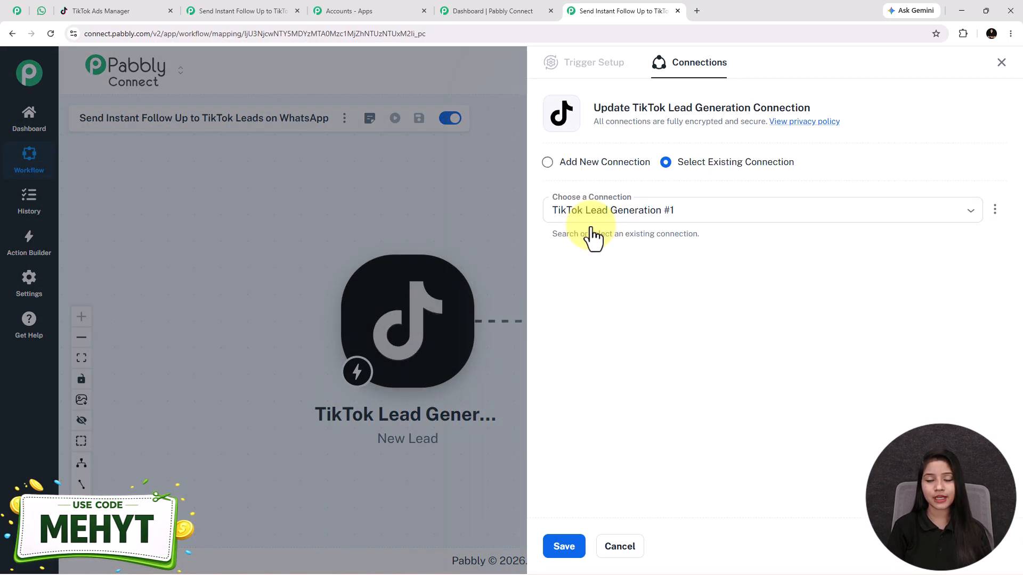
pyautogui.click(574, 163)
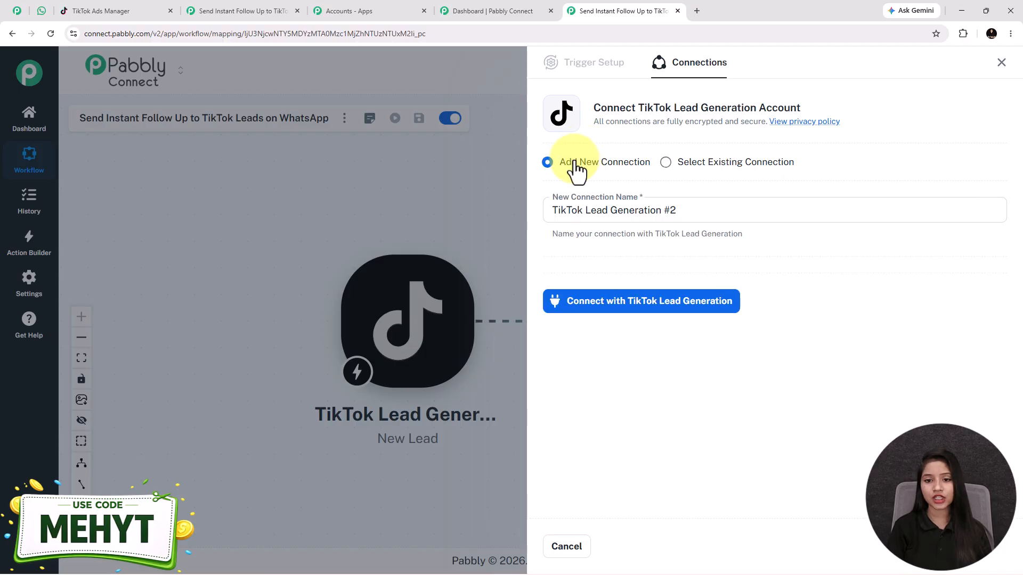
pyautogui.click(610, 305)
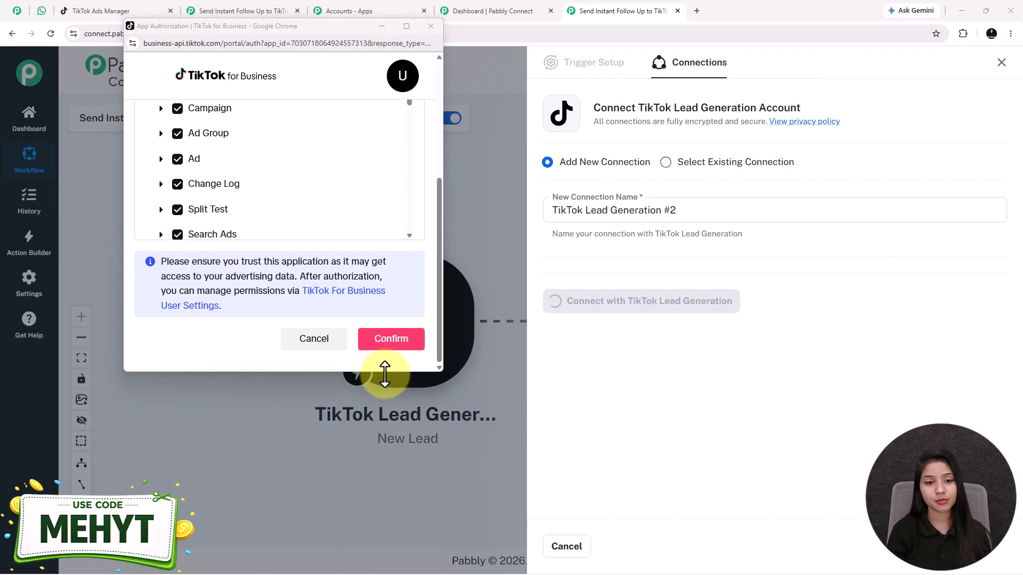
pyautogui.click(404, 347)
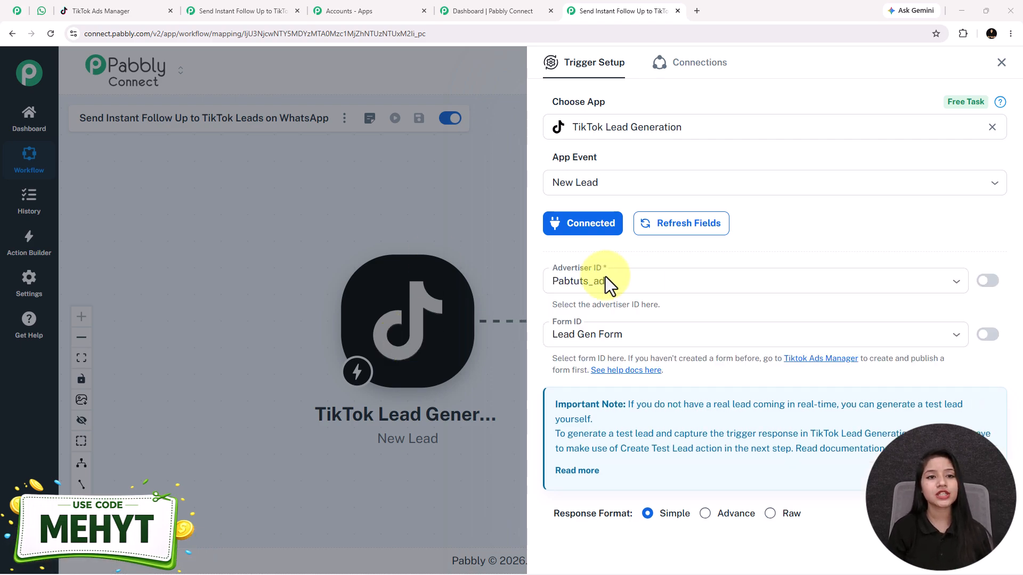
pyautogui.click(642, 283)
pyautogui.click(555, 285)
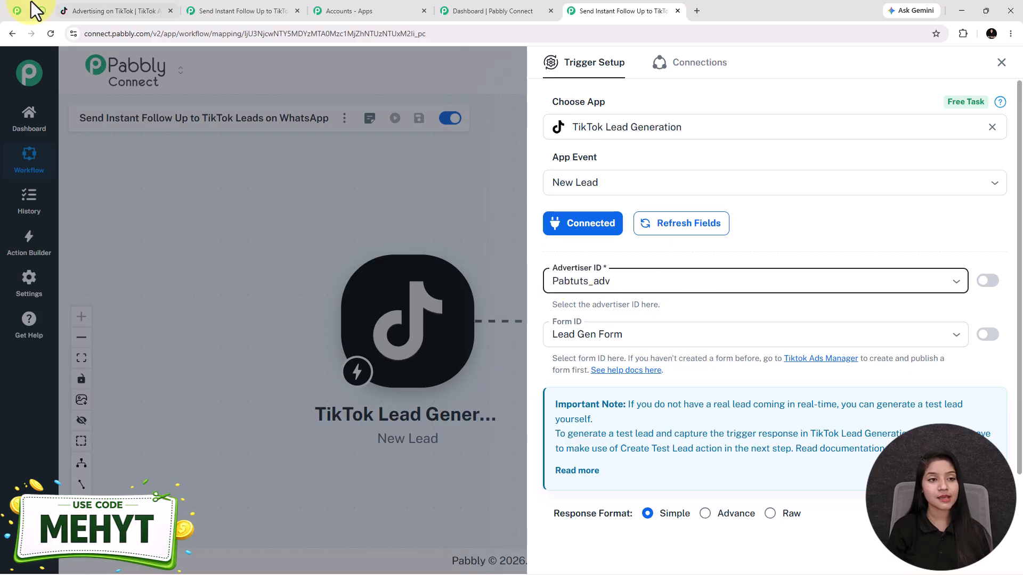
# Step: Choose Lead Gen Form as the Form ID of the TikTok New Lead trigger
pyautogui.click(114, 8)
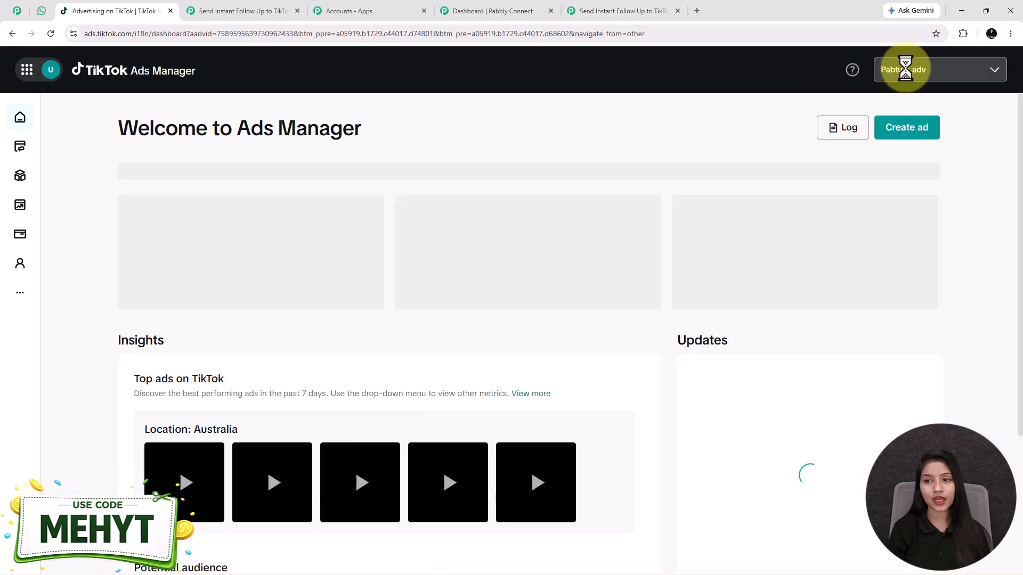
pyautogui.click(591, 12)
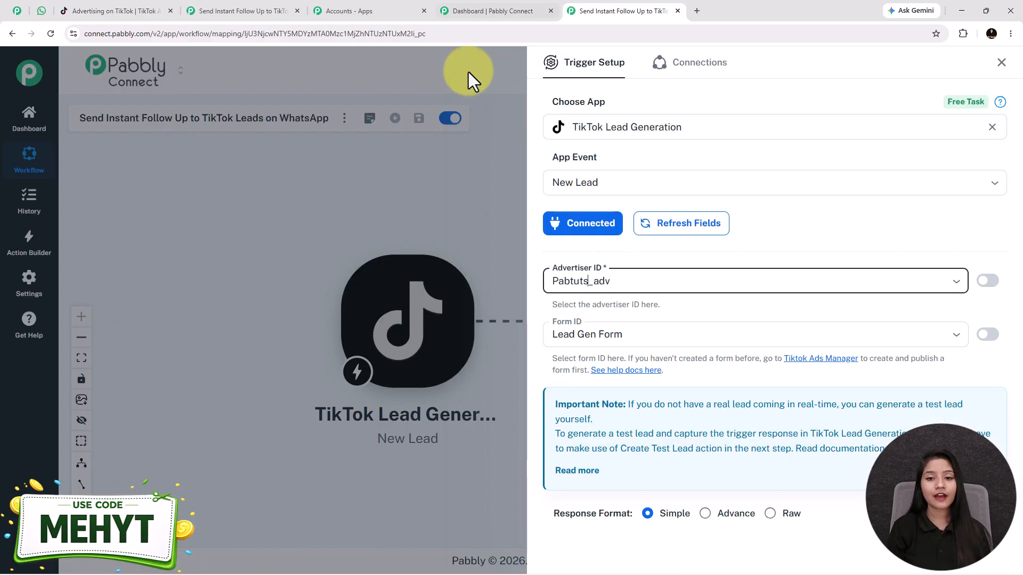
pyautogui.scroll(-1, 619, 301)
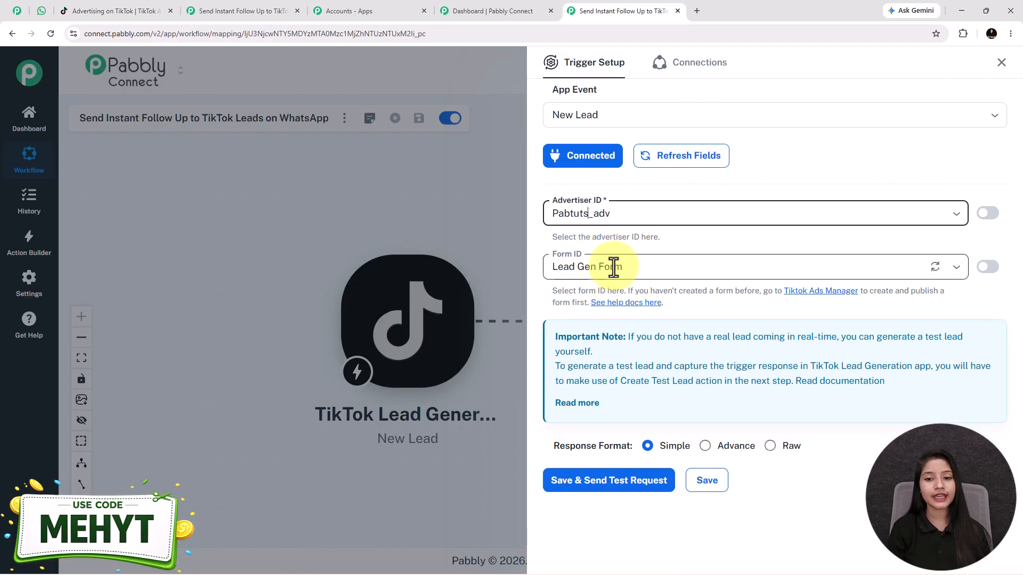
pyautogui.click(613, 266)
pyautogui.click(617, 297)
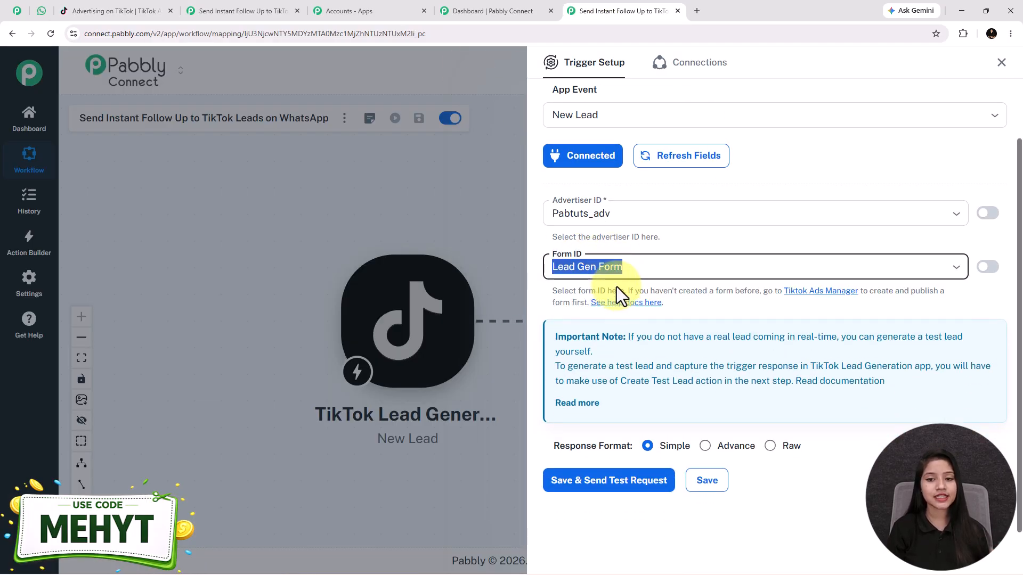
pyautogui.scroll(2, 564, 420)
pyautogui.scroll(-2, 565, 420)
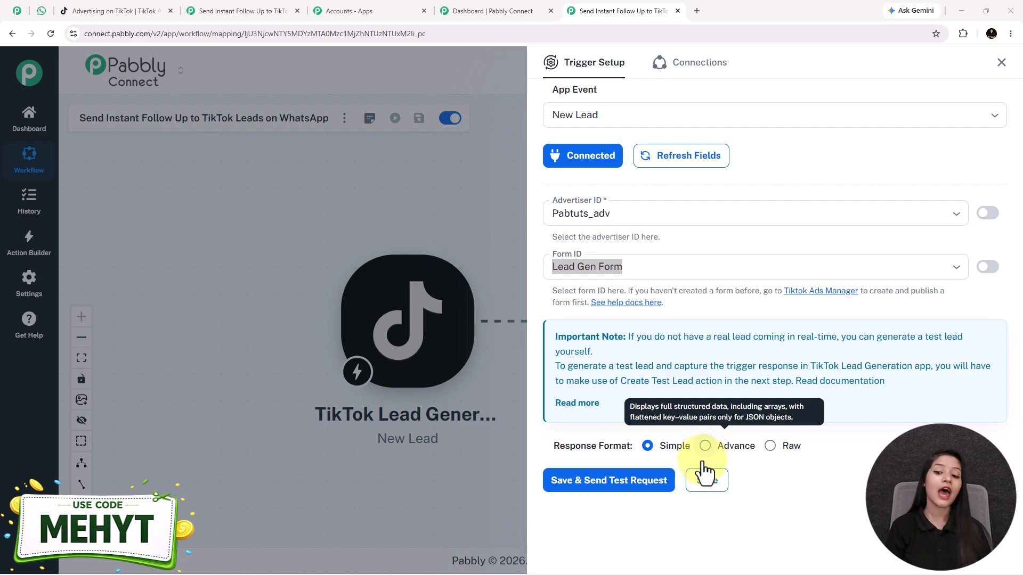
# Step: Set the trigger's response format to Simple, then save it and send a test request to await the webhook response
pyautogui.click(771, 457)
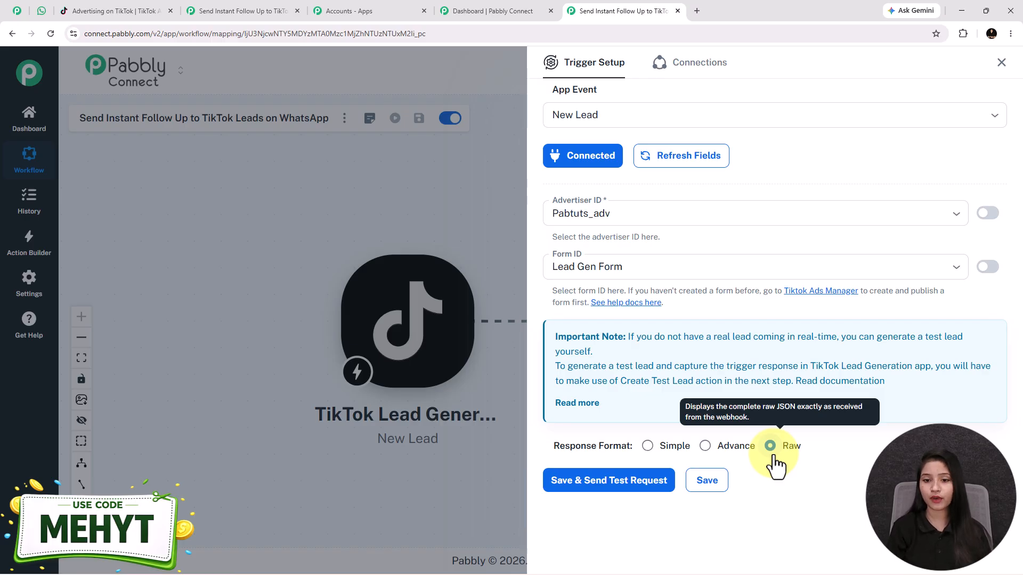
pyautogui.click(645, 448)
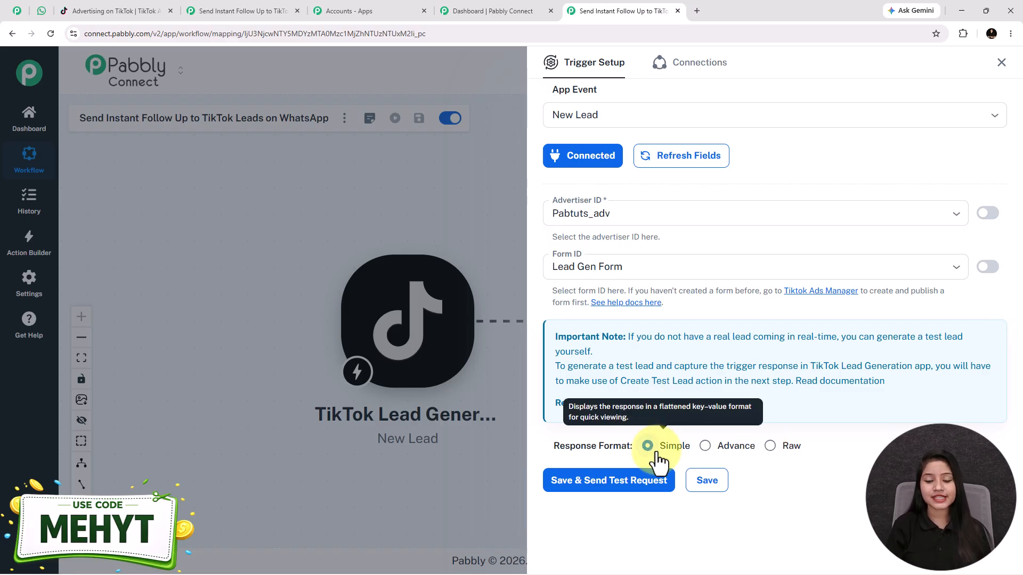
pyautogui.click(598, 483)
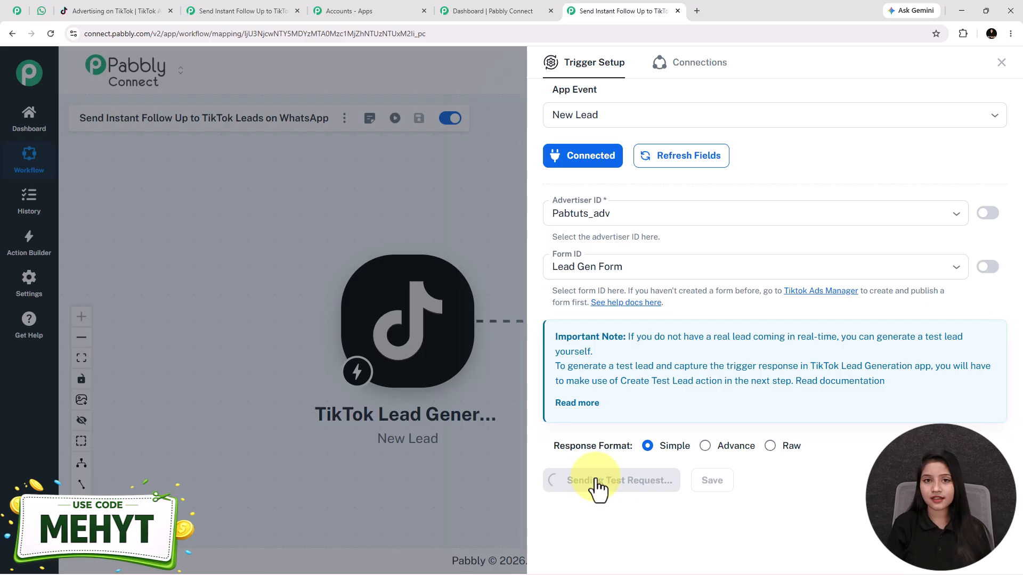
pyautogui.scroll(-3, 598, 484)
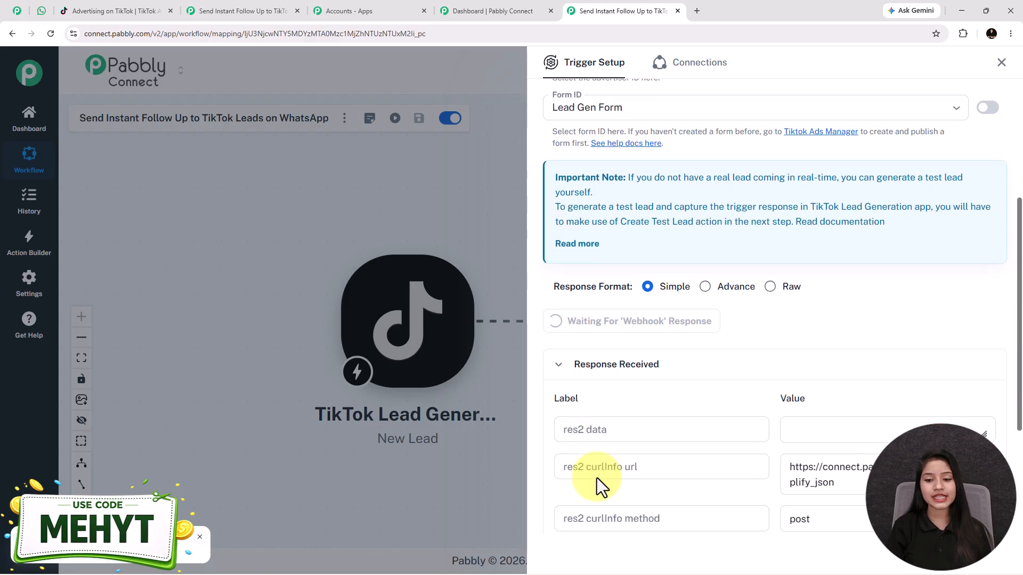
pyautogui.scroll(-3, 739, 511)
pyautogui.scroll(-2, 740, 510)
pyautogui.scroll(5, 799, 445)
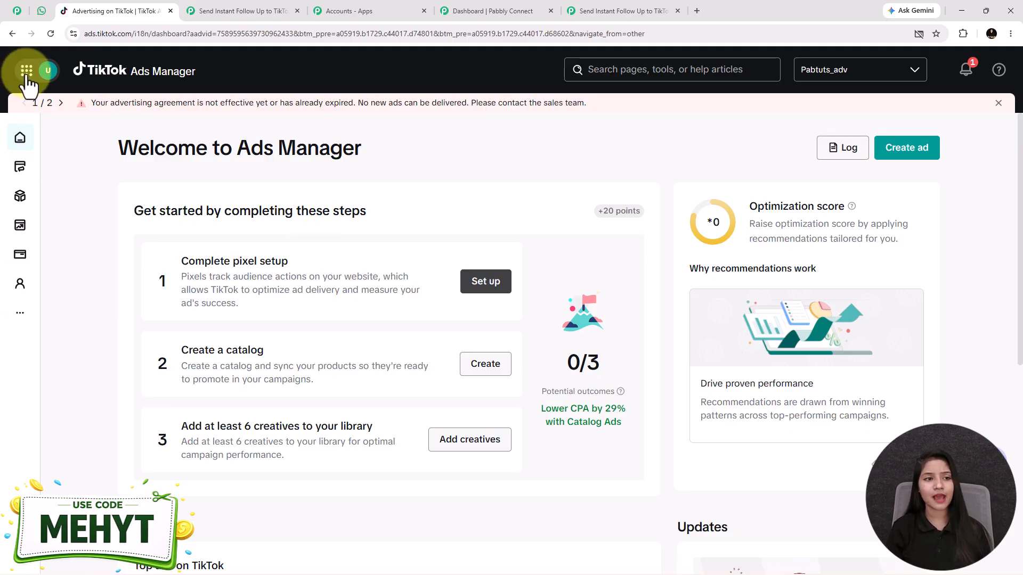
# Step: Switch to TikTok Ads Manager and open the Instant page tool that lists the lead forms
pyautogui.moveTo(19, 316)
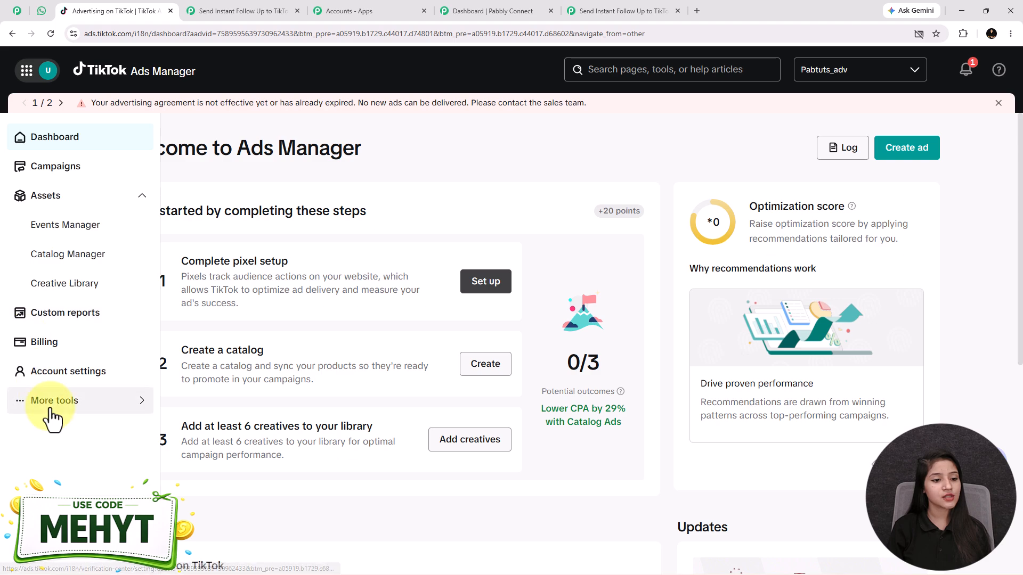
pyautogui.moveTo(49, 410)
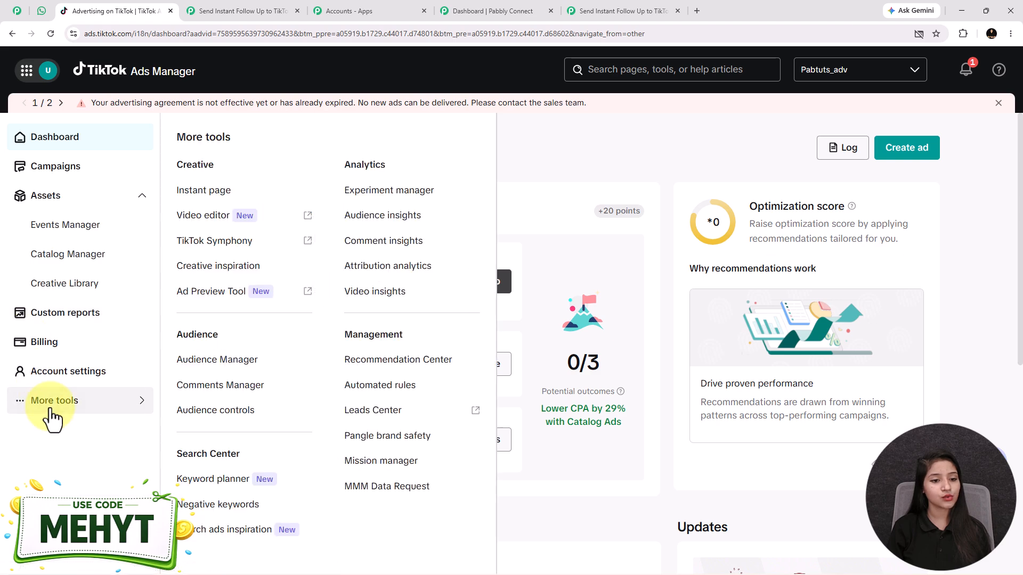
pyautogui.click(205, 192)
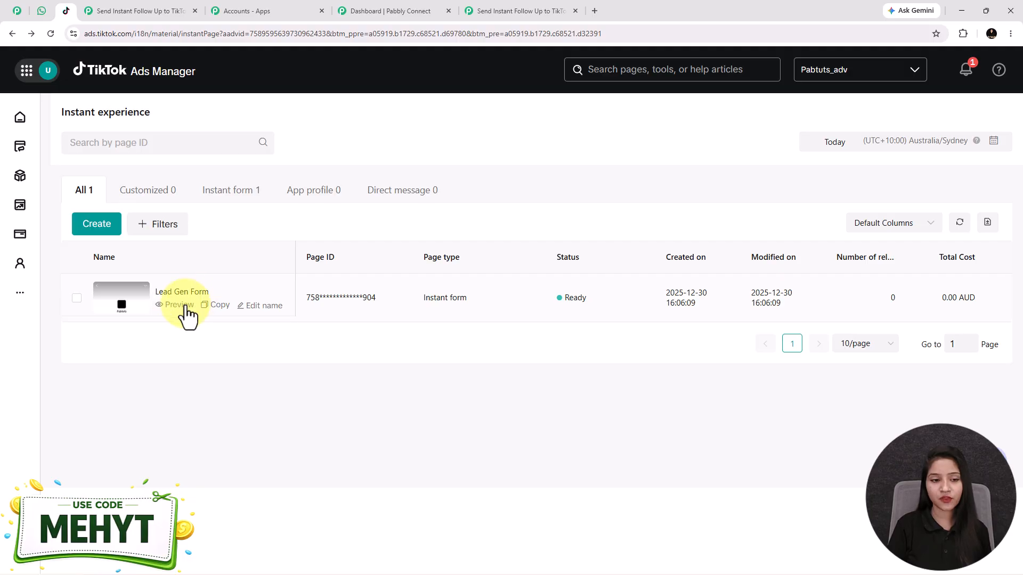
pyautogui.click(474, 11)
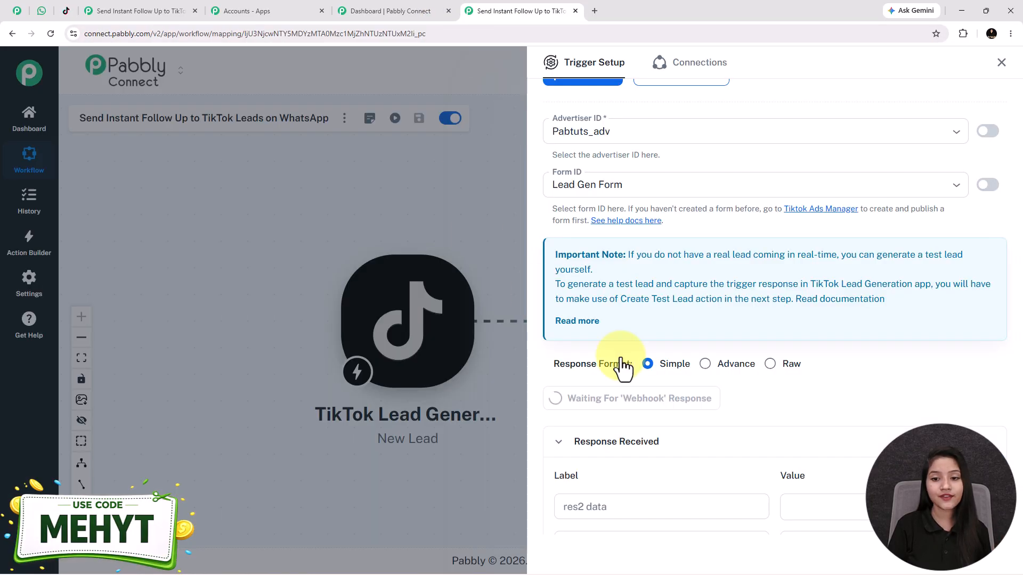
pyautogui.scroll(1, 581, 255)
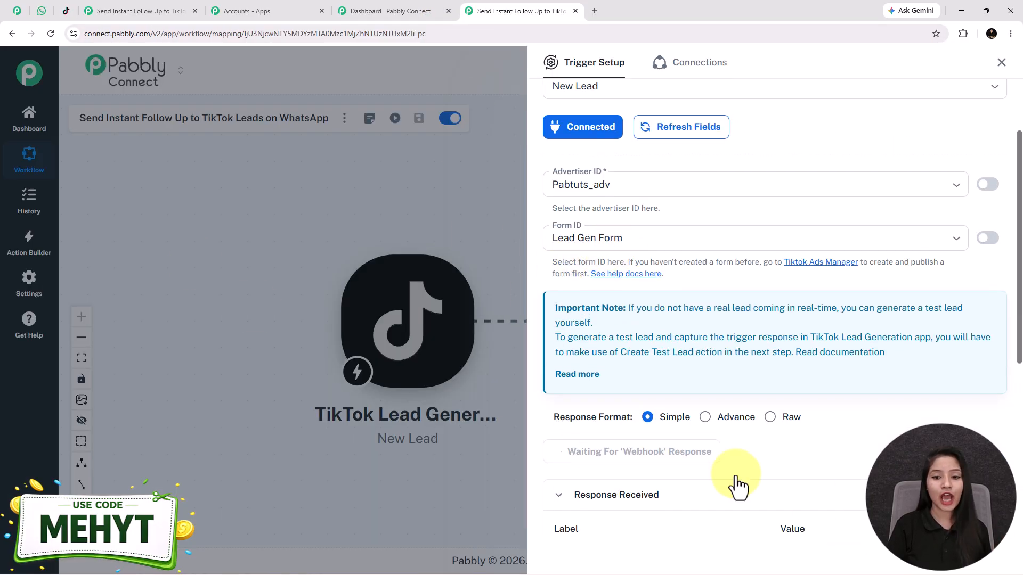
pyautogui.click(66, 11)
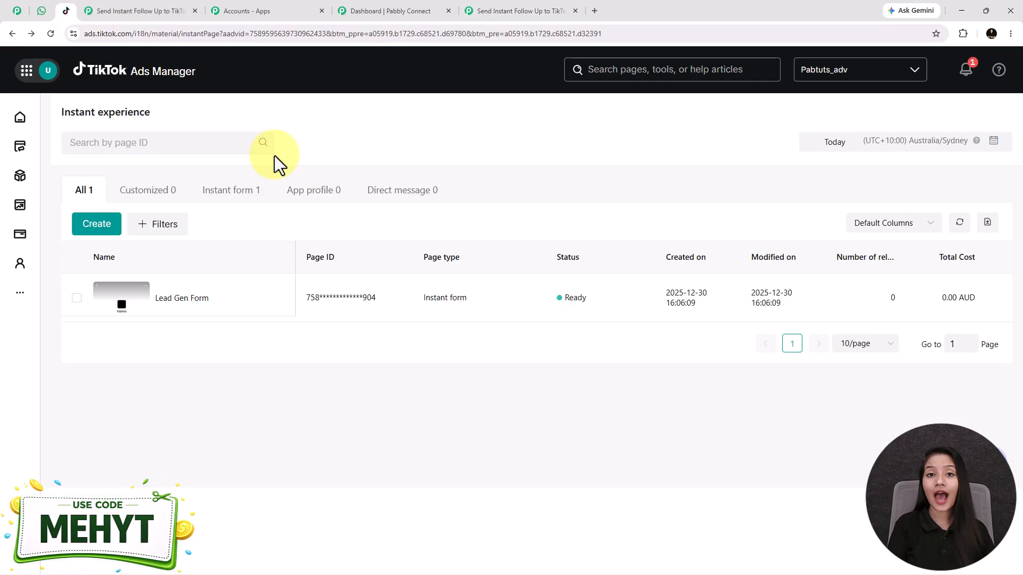
# Step: Preview the Lead Gen Form and open its lead test form
pyautogui.moveTo(186, 287)
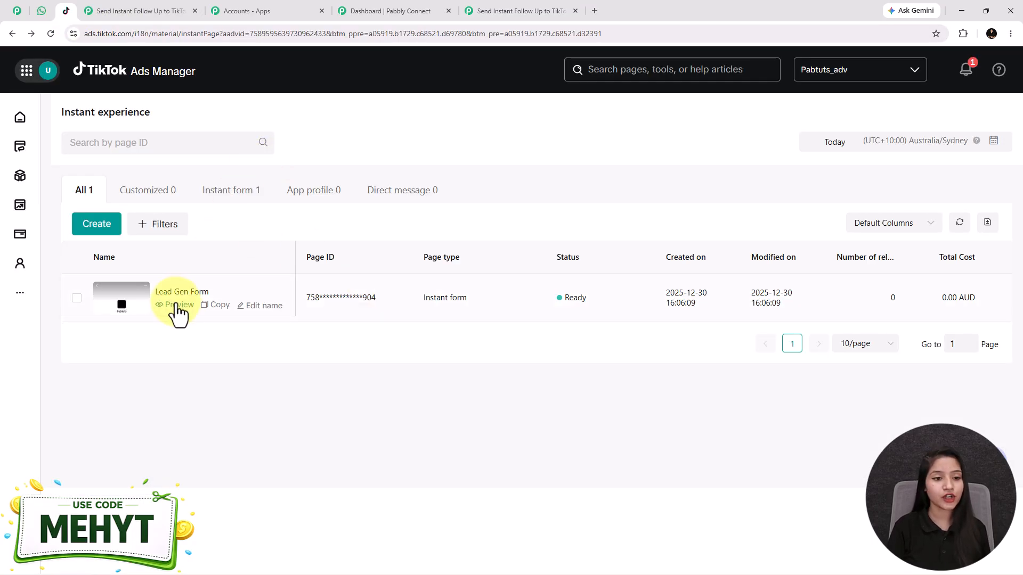
pyautogui.click(174, 307)
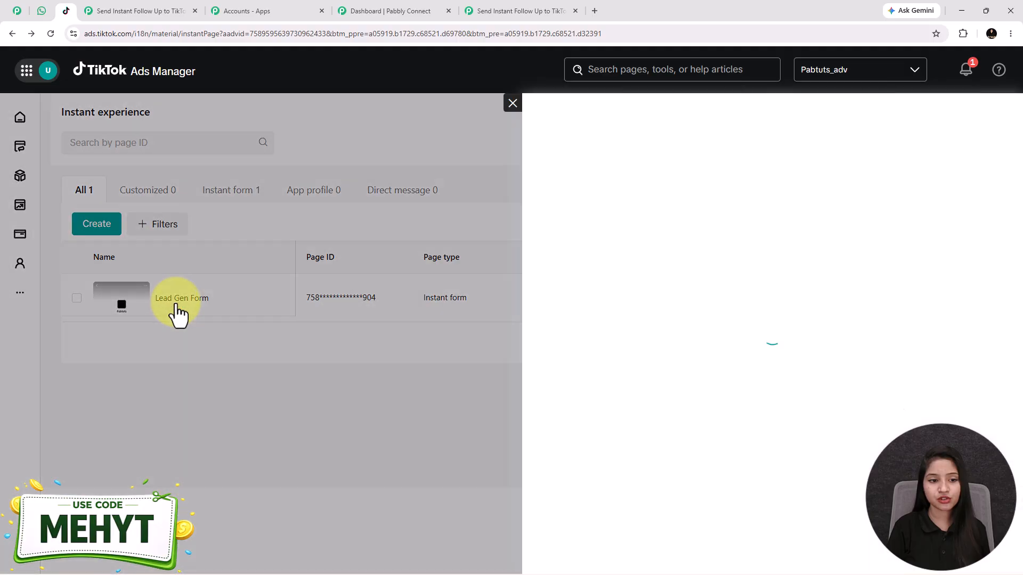
pyautogui.click(693, 557)
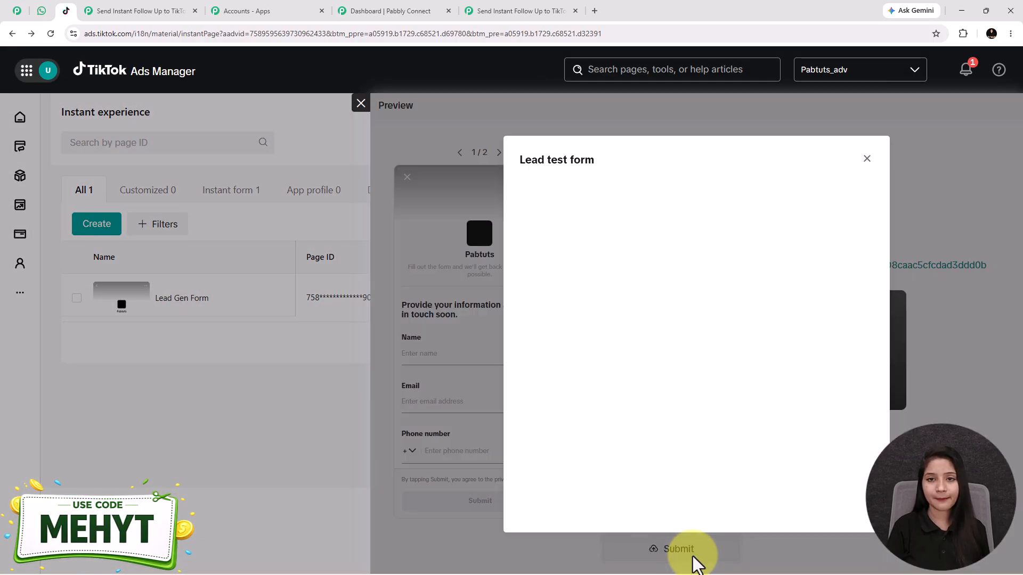
pyautogui.click(742, 429)
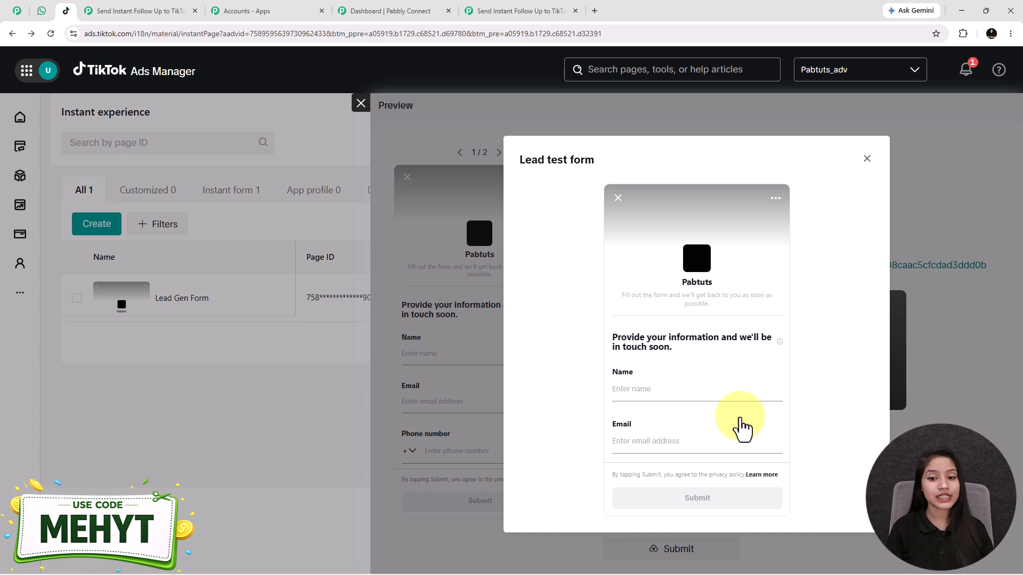
# Step: Fill in the lead test form with the name Test User, a test e-mail address and a phone number, and submit it
pyautogui.scroll(-3, 693, 373)
pyautogui.scroll(1, 639, 320)
pyautogui.click(643, 345)
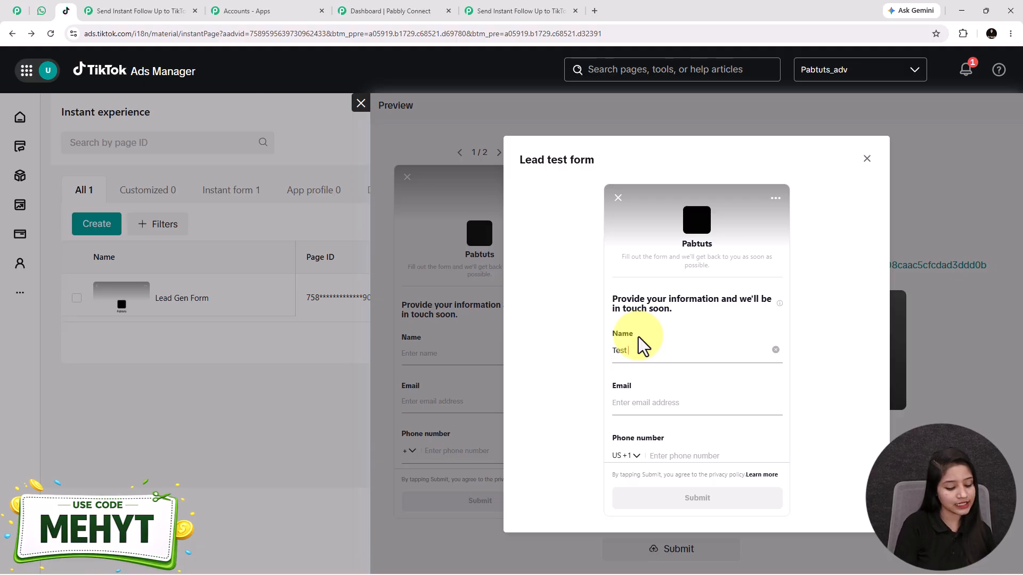
pyautogui.write('Test User')
pyautogui.click(634, 403)
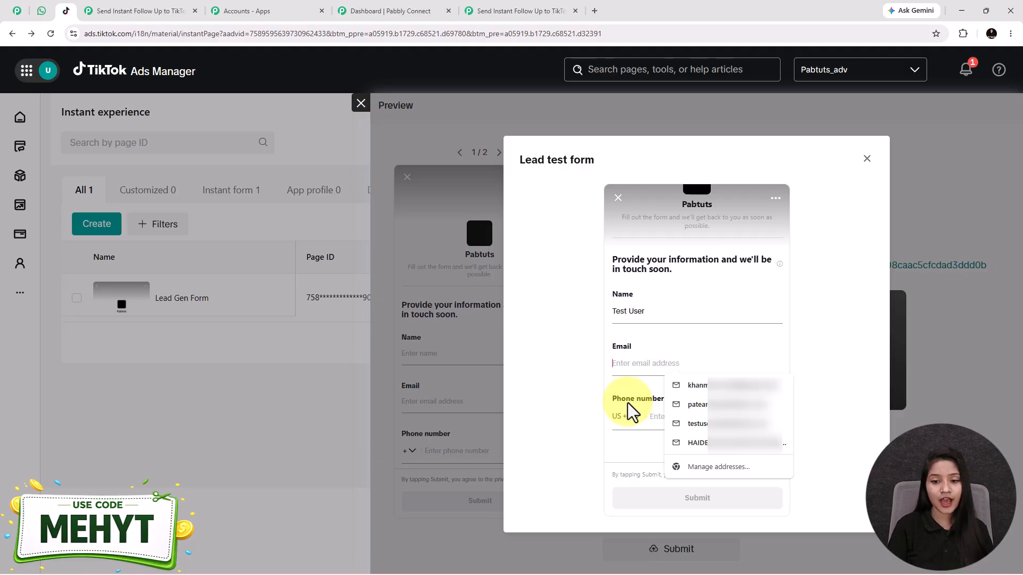
pyautogui.write('t')
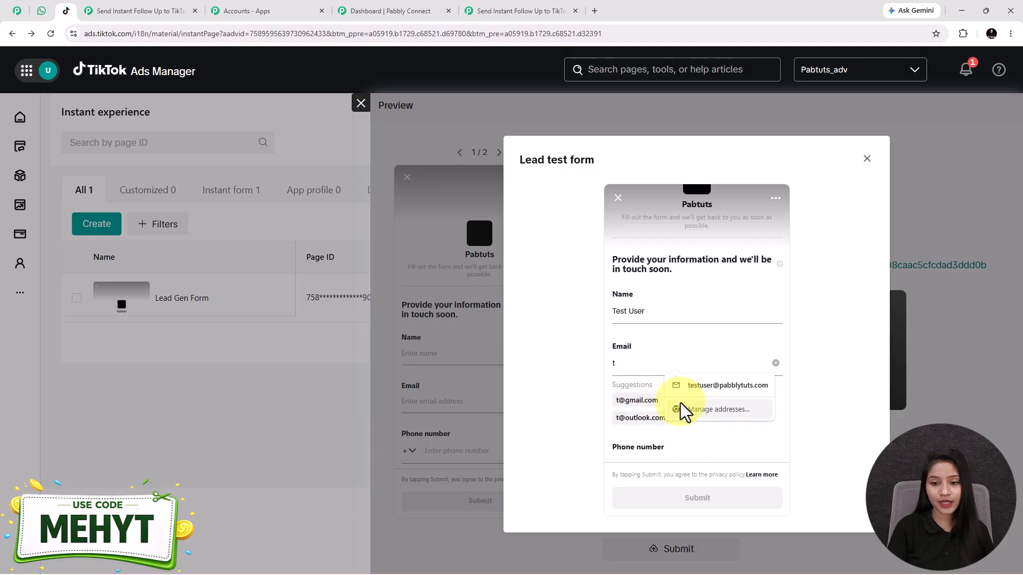
pyautogui.click(693, 386)
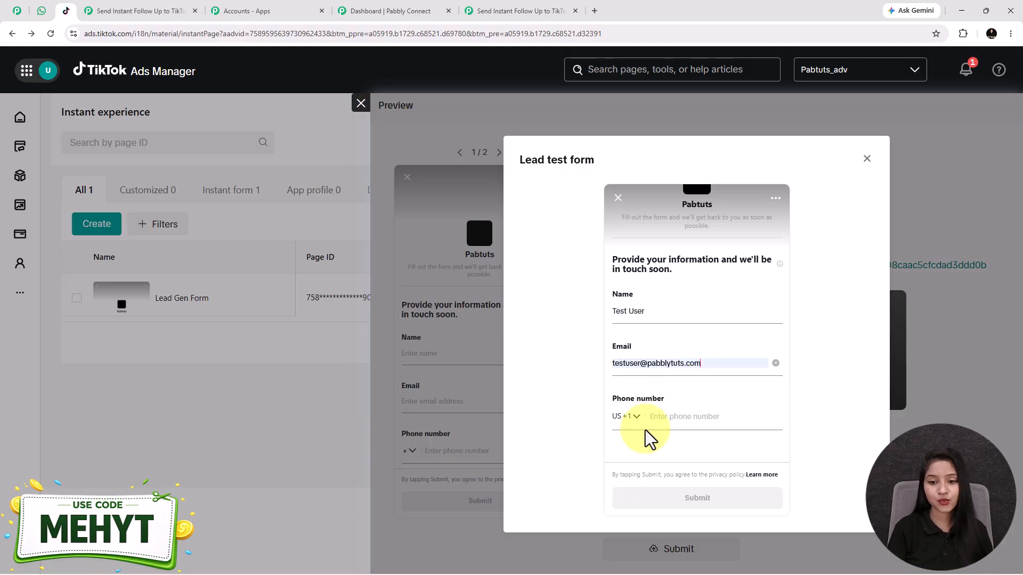
pyautogui.click(637, 417)
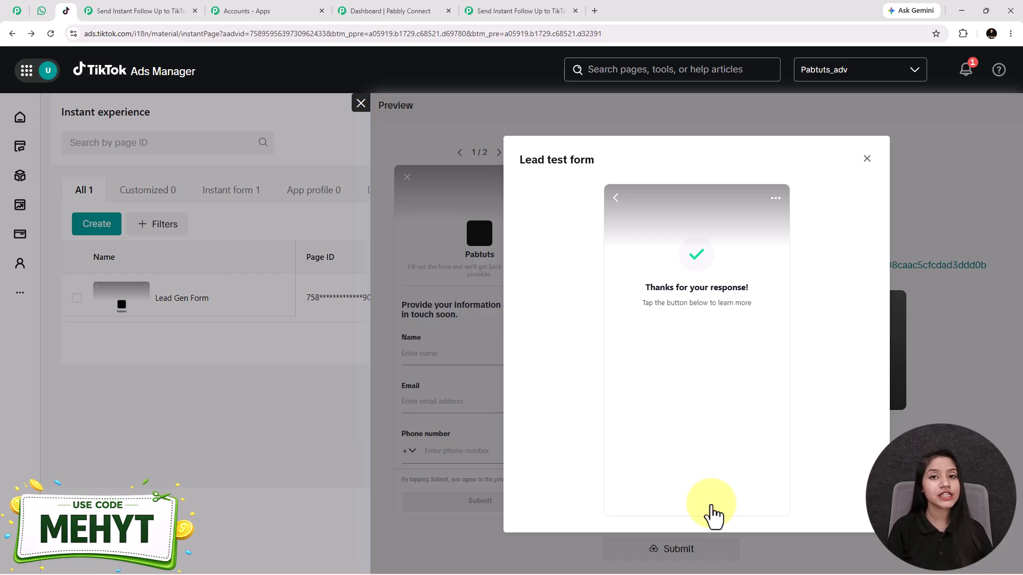
# Step: Return to the Pabbly Connect workflow, examine the lead's name, e-mail and phone number in the captured trigger response, and close the trigger setup
pyautogui.click(520, 10)
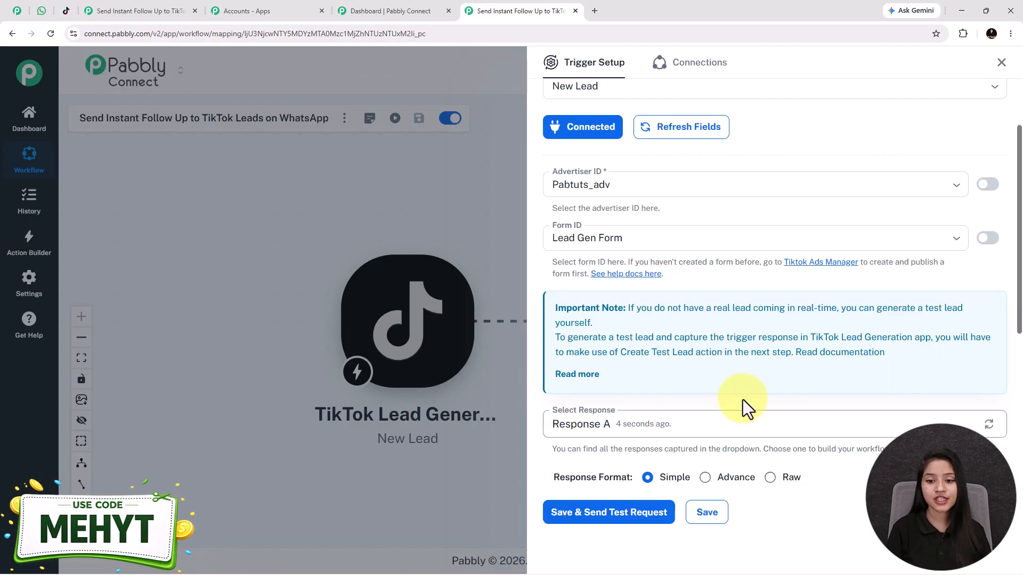
pyautogui.scroll(-2, 634, 434)
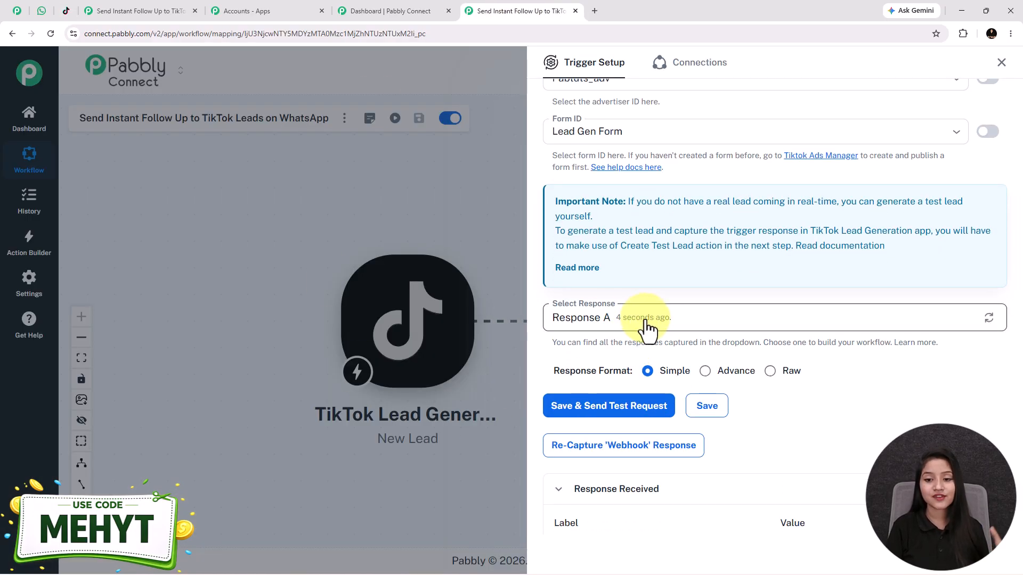
pyautogui.scroll(-1, 647, 331)
pyautogui.scroll(-4, 925, 369)
pyautogui.scroll(-4, 815, 338)
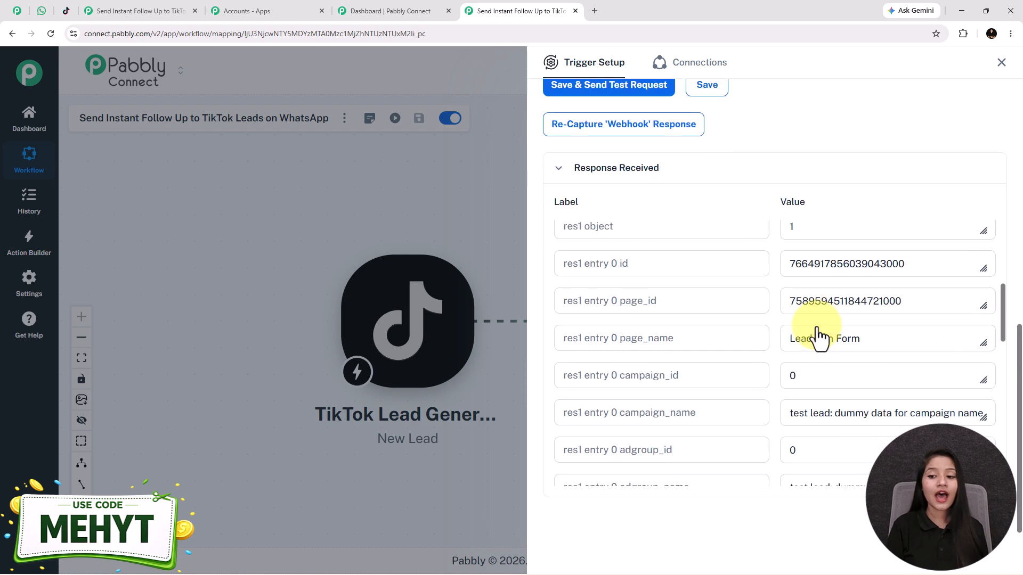
pyautogui.scroll(-5, 832, 343)
pyautogui.scroll(1, 831, 302)
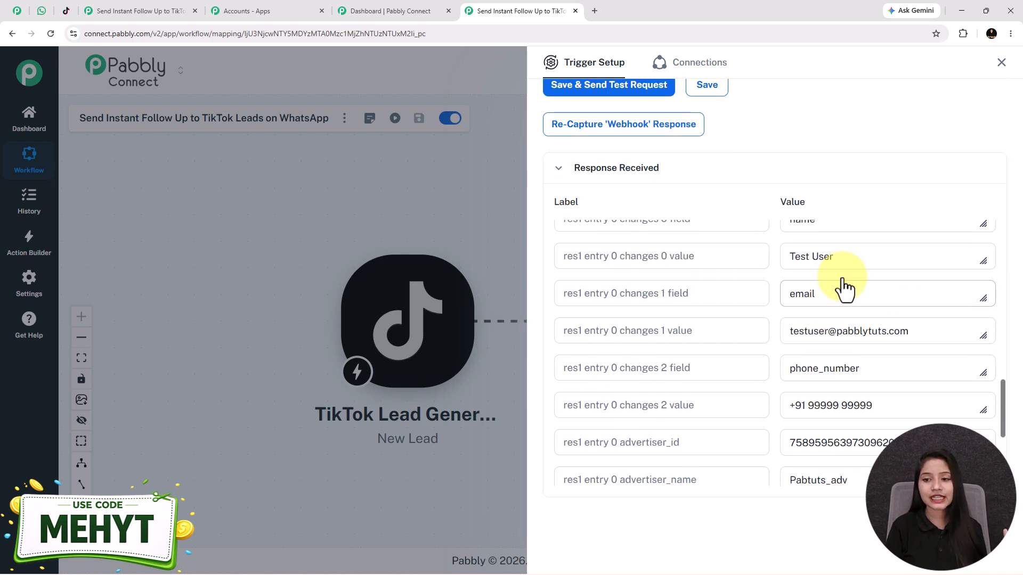
pyautogui.moveTo(834, 255); pyautogui.dragTo(789, 254)
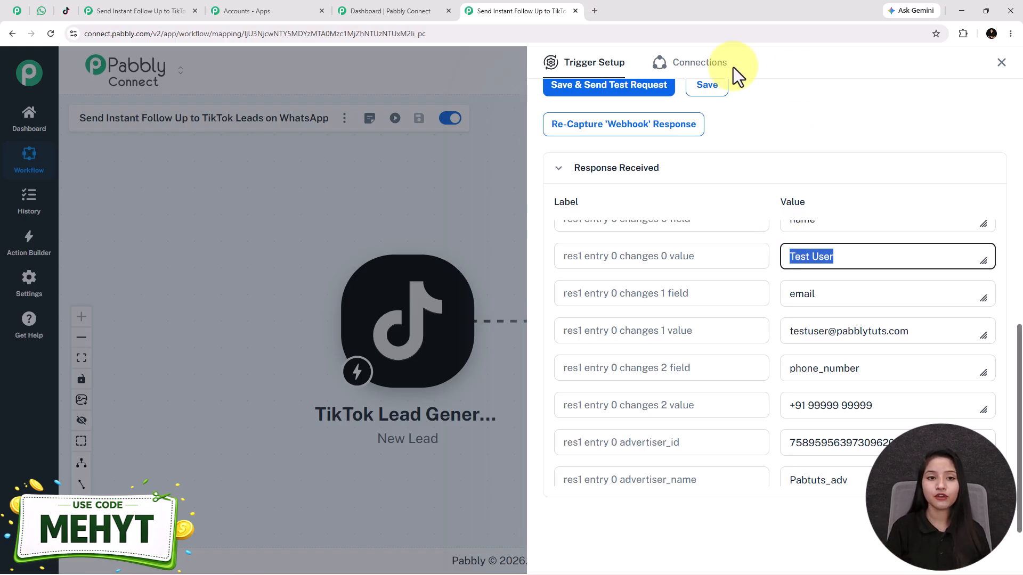
pyautogui.click(1001, 63)
pyautogui.moveTo(541, 507); pyautogui.dragTo(524, 484)
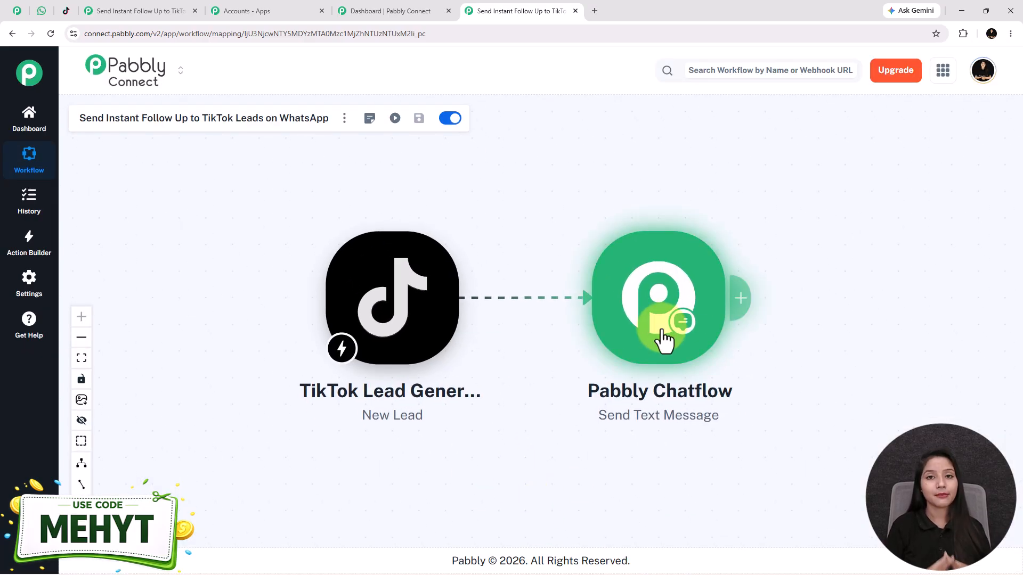
# Step: Open the Pabbly Chatflow website, pabbly.com/chatflow, in a new browser tab
pyautogui.click(595, 10)
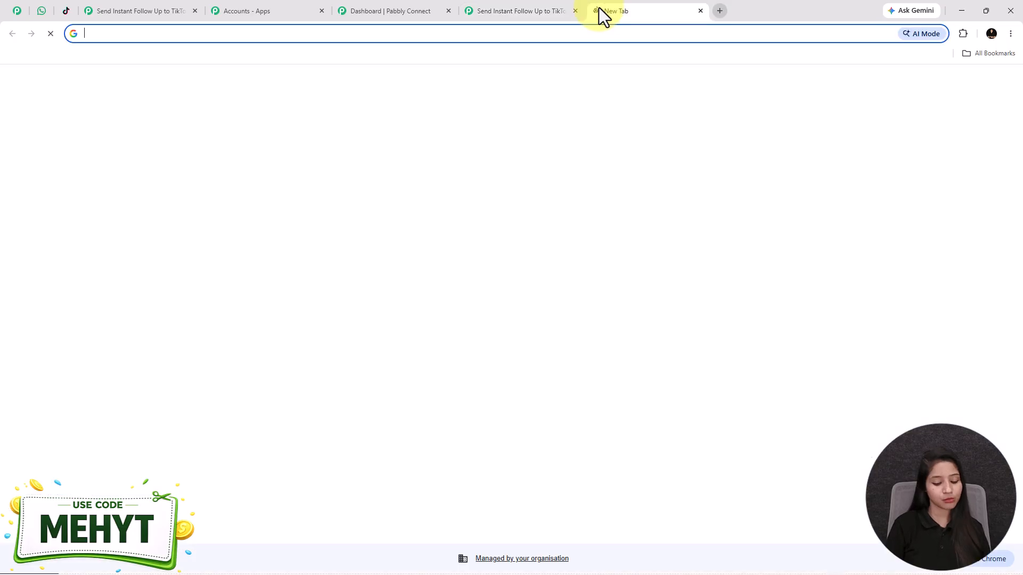
pyautogui.write('pab')
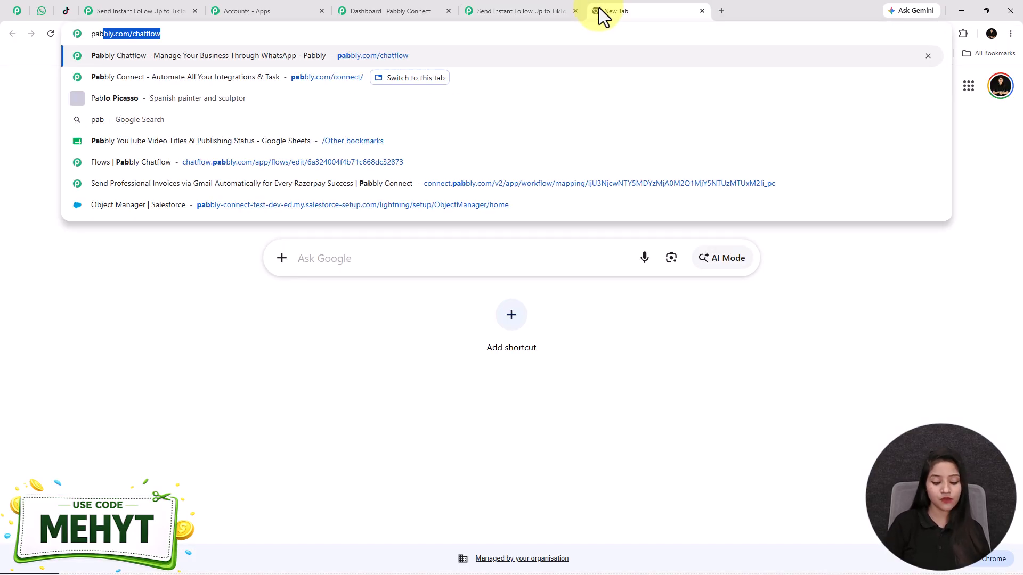
pyautogui.press('Return')
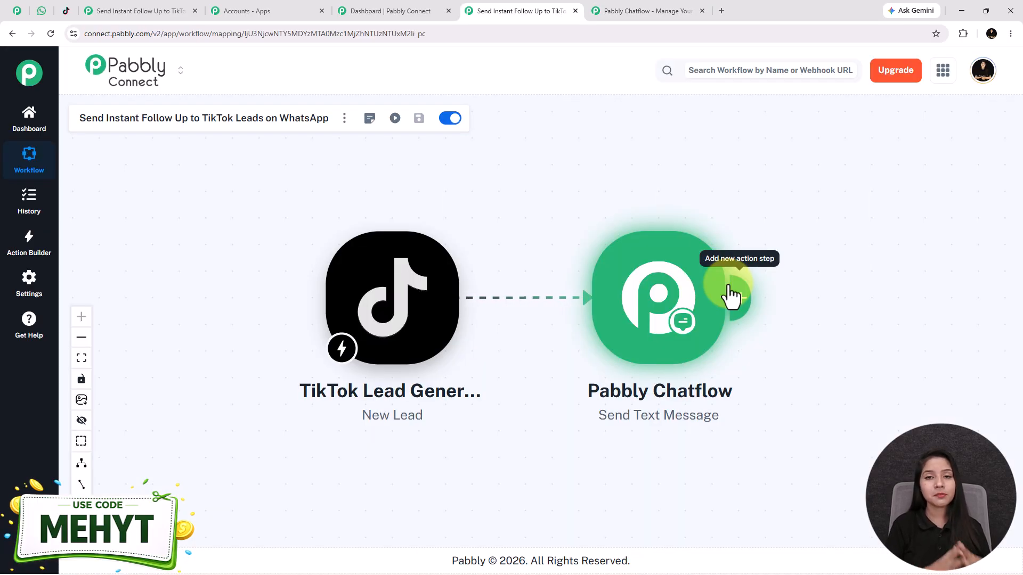
# Step: Open the connection settings of the Pabbly Chatflow Send Text Message action and choose to add a new connection
pyautogui.click(647, 331)
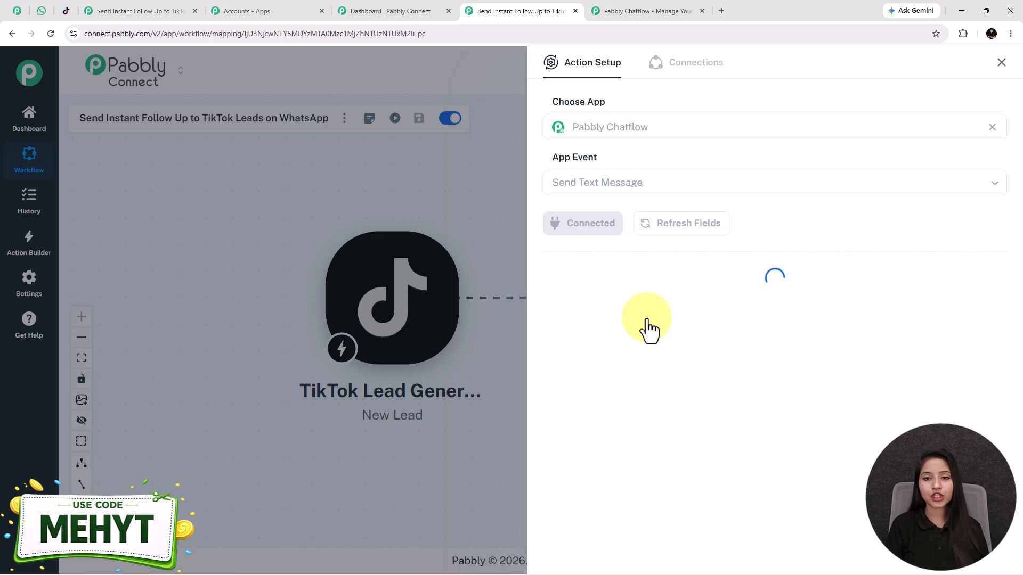
pyautogui.click(584, 226)
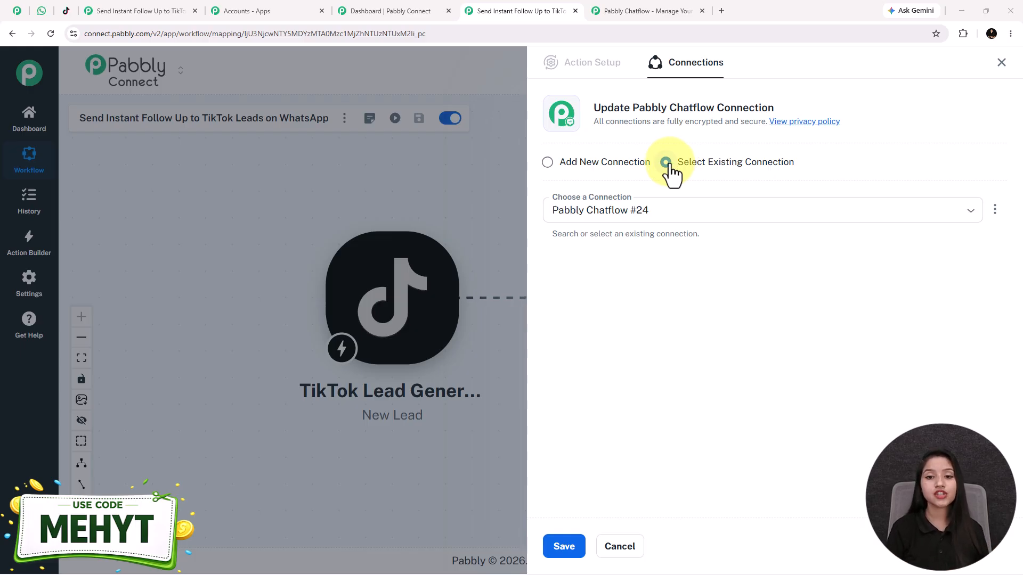
pyautogui.click(546, 163)
pyautogui.click(632, 292)
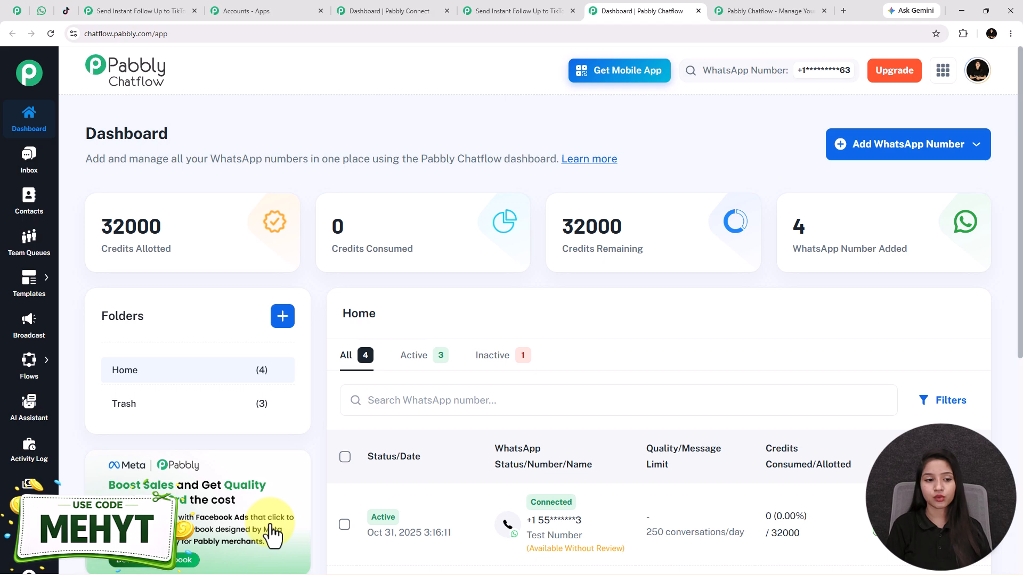
# Step: Open the API & Webhooks settings in Pabbly Chatflow and copy the API token
pyautogui.moveTo(32, 541)
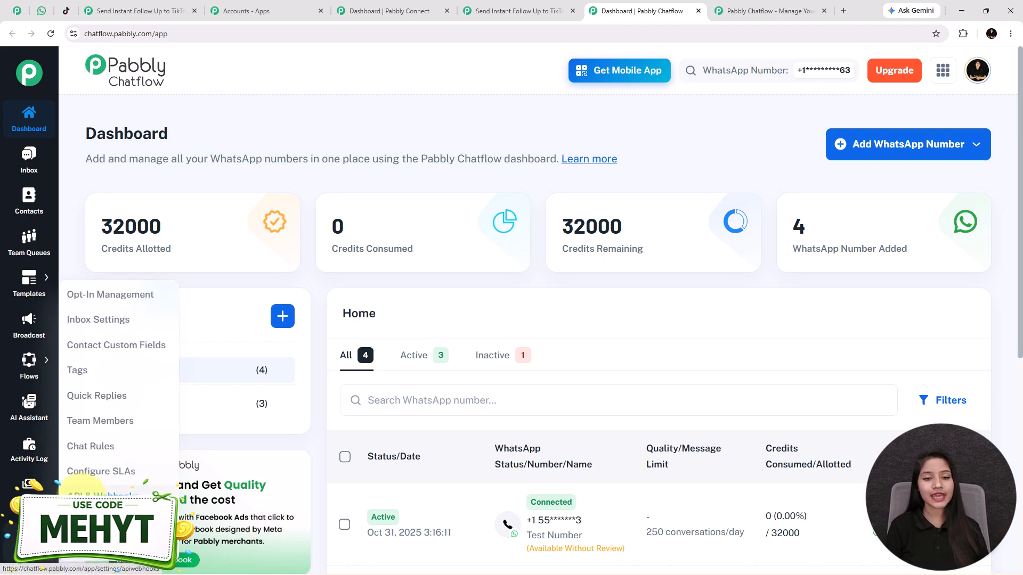
pyautogui.click(85, 493)
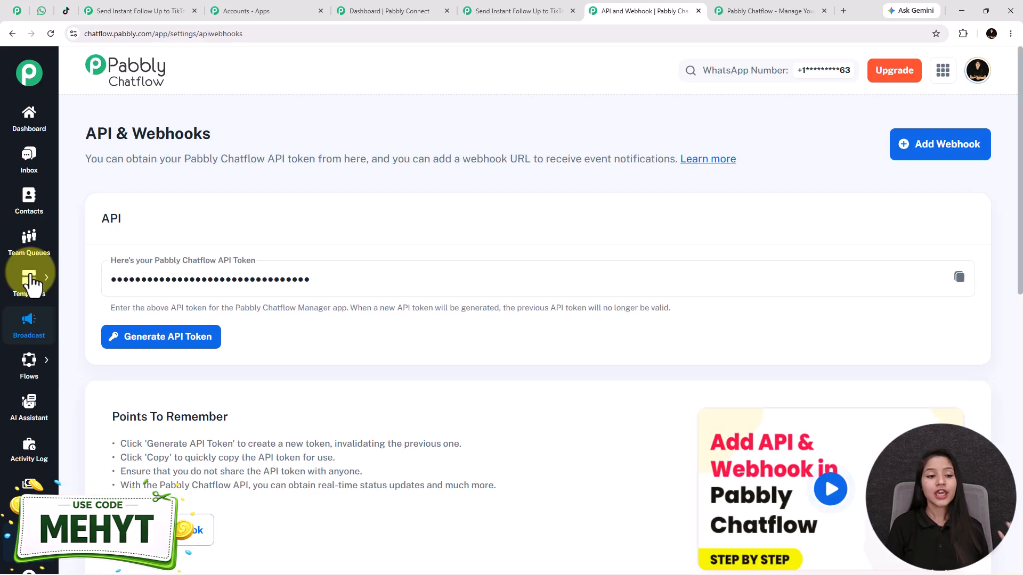
pyautogui.click(955, 279)
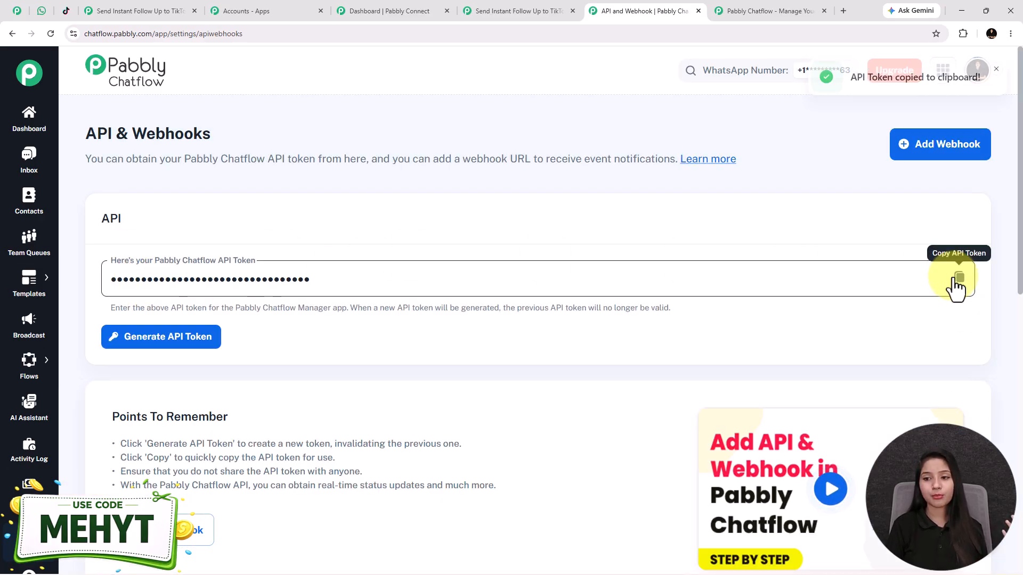
# Step: Return to the Pabbly Connect workflow, paste the API token into the new Pabbly Chatflow connection and save it
pyautogui.click(501, 11)
pyautogui.click(610, 284)
pyautogui.hotkey('ctrl', 'v')
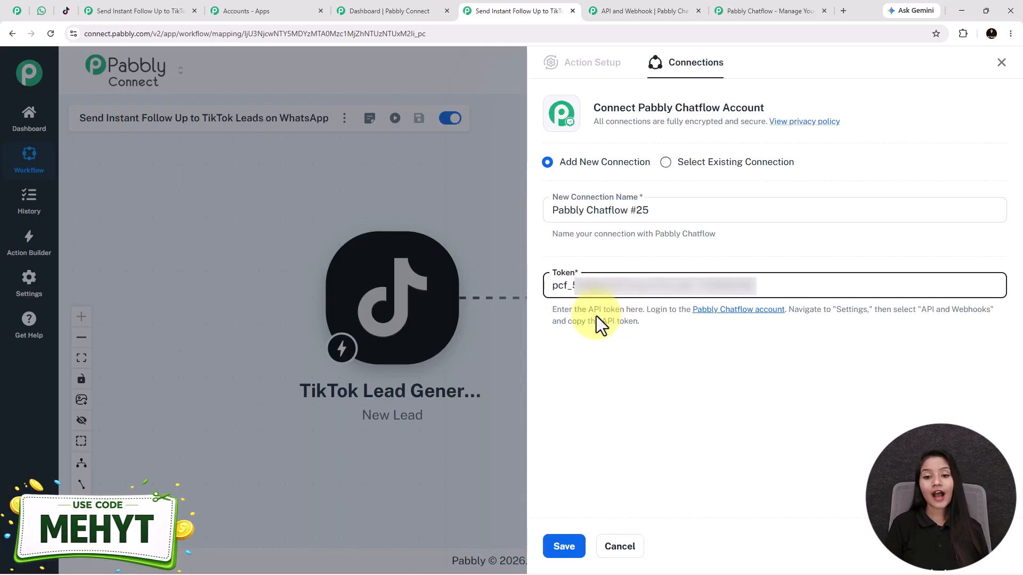
pyautogui.click(566, 547)
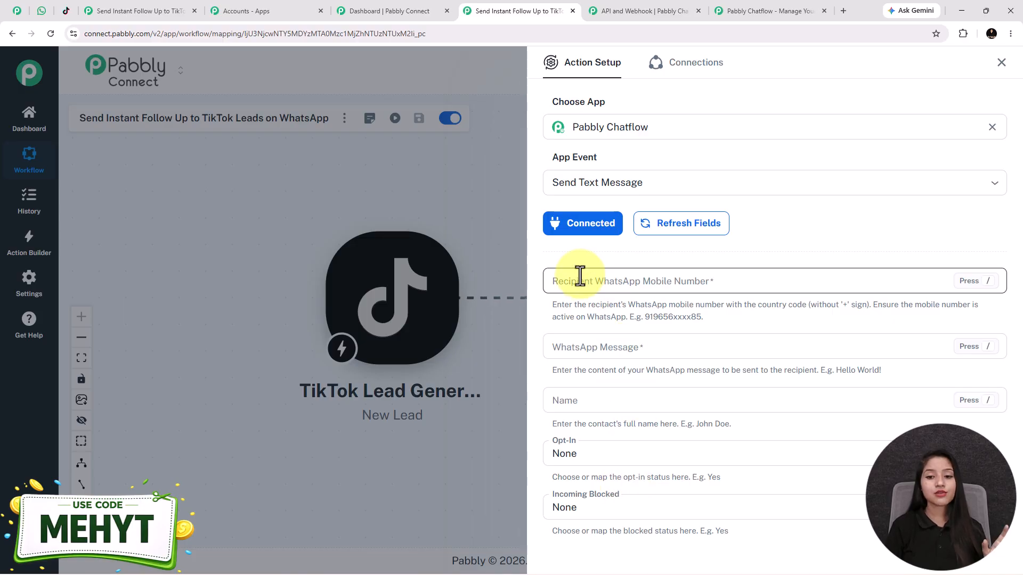
# Step: Map the recipient WhatsApp mobile number to the lead's phone value, res1 entry 0 changes 2 value, from the TikTok New Lead trigger
pyautogui.scroll(-2, 580, 274)
pyautogui.click(599, 175)
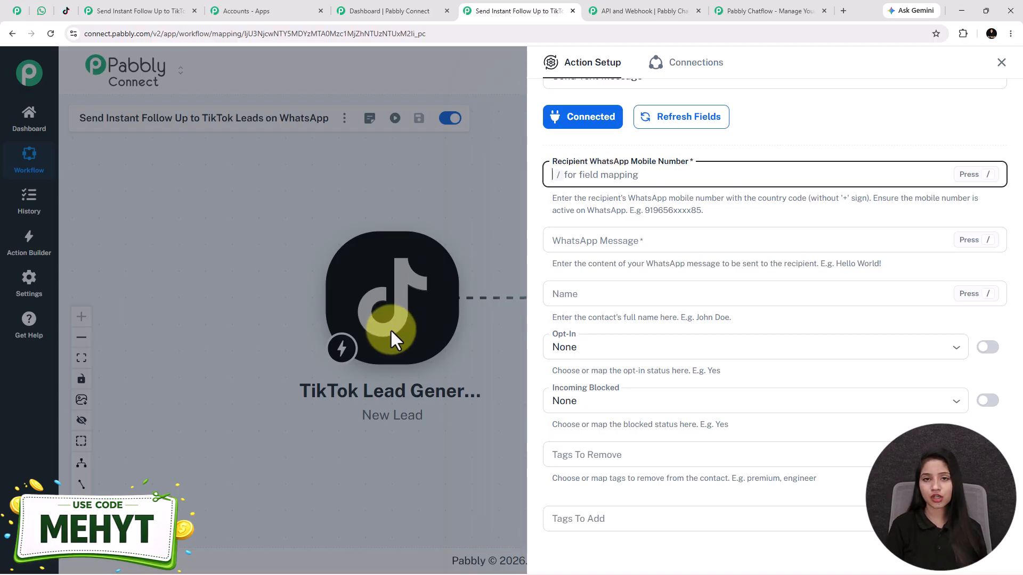
pyautogui.write('/')
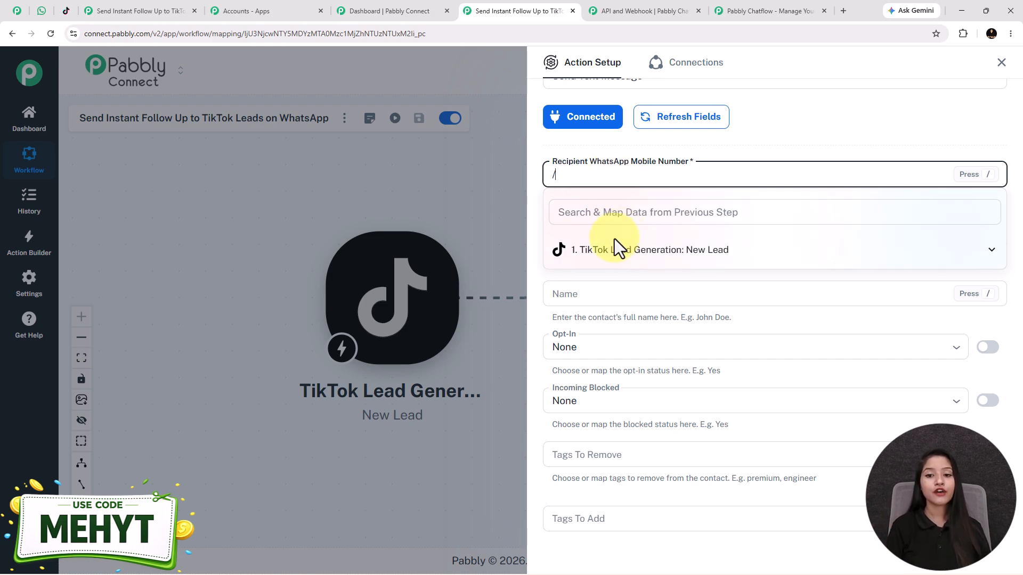
pyautogui.click(606, 260)
pyautogui.scroll(-10, 628, 286)
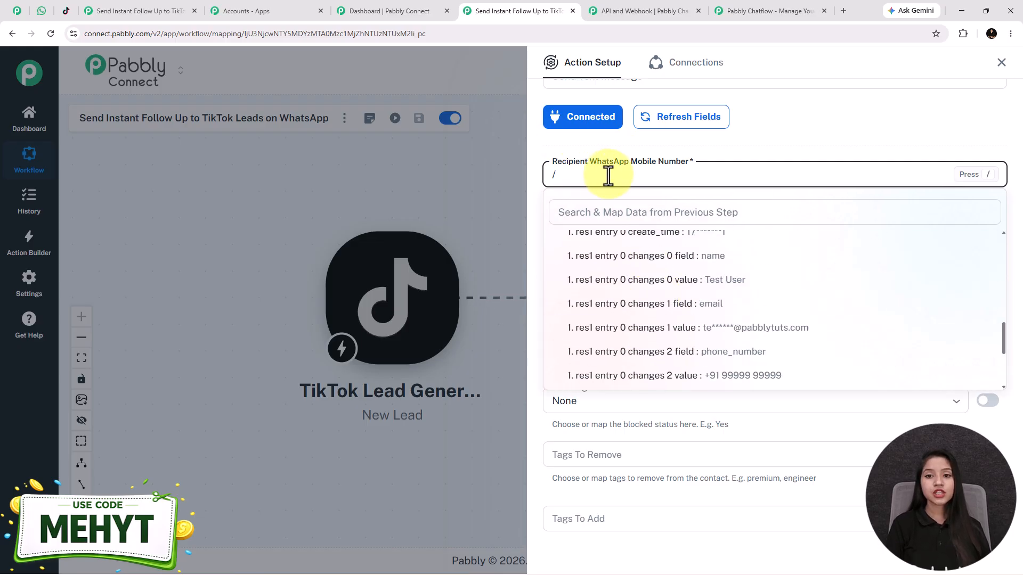
pyautogui.click(607, 212)
pyautogui.write('9999')
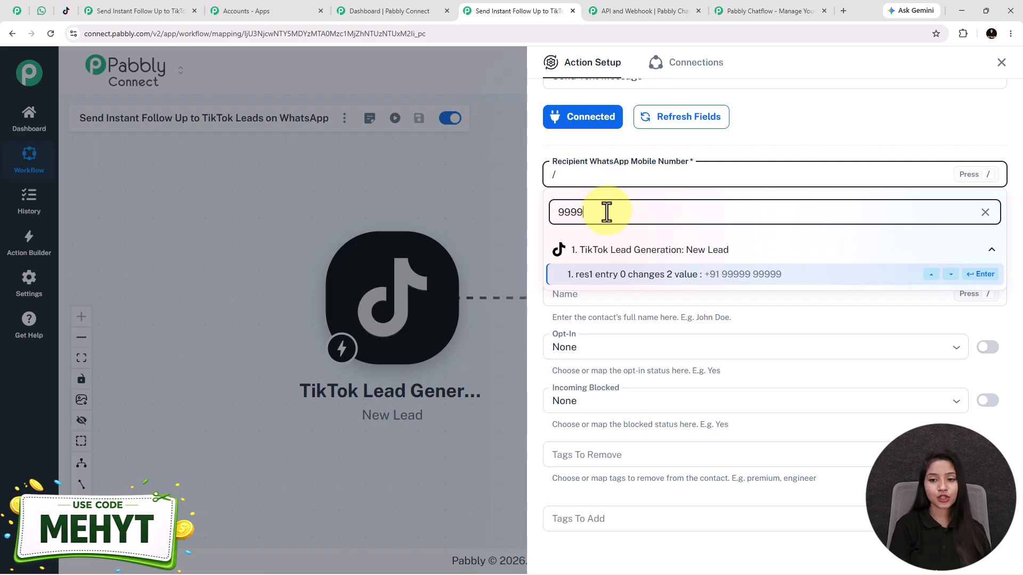
pyautogui.click(644, 283)
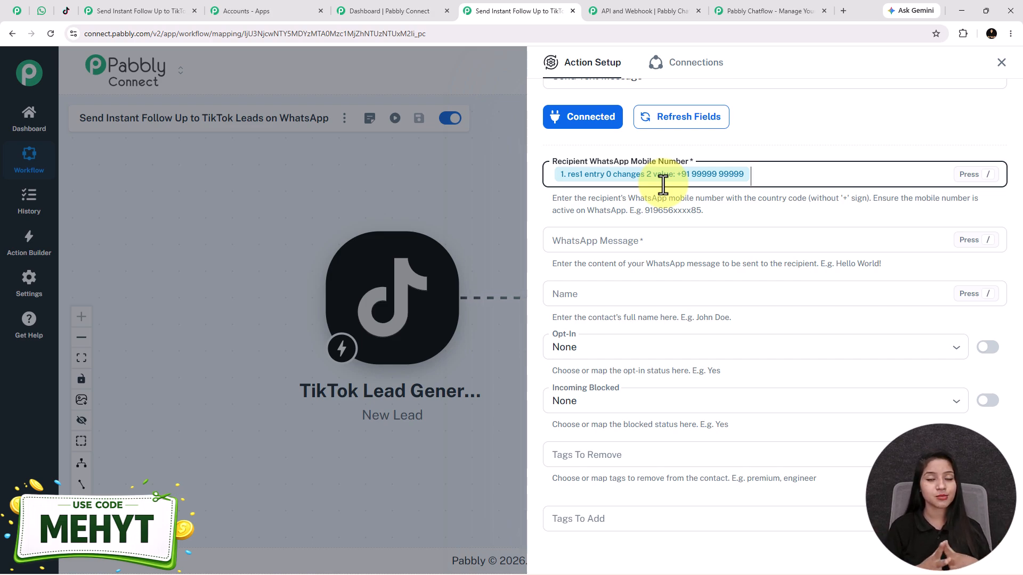
# Step: Paste the prepared thank-you message into the WhatsApp message and map the lead's name, res1 entry 0 changes 0 value, after "Hi"
pyautogui.click(570, 237)
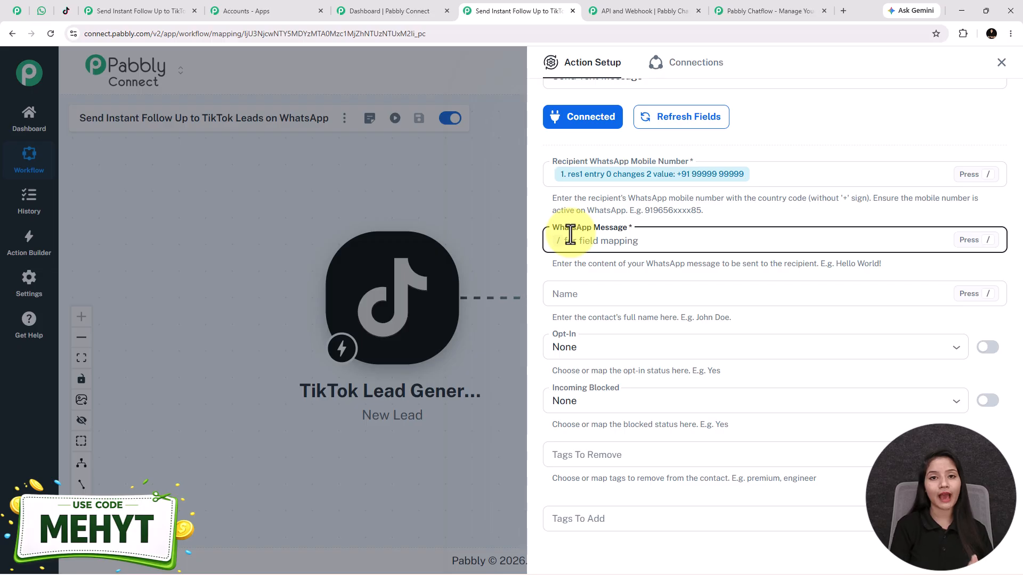
pyautogui.hotkey('ctrl', 'v')
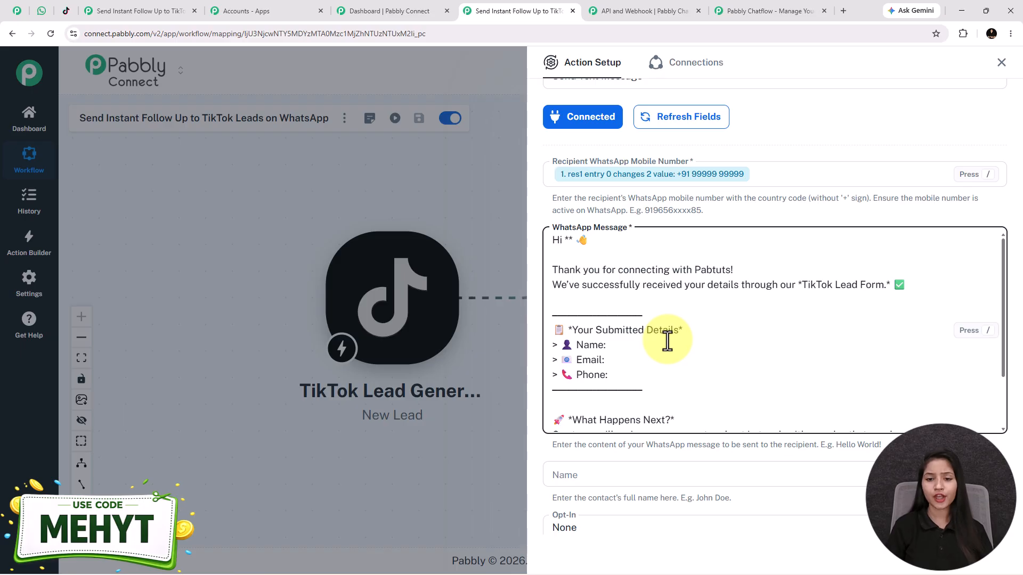
pyautogui.click(568, 245)
pyautogui.write('/')
pyautogui.write('test')
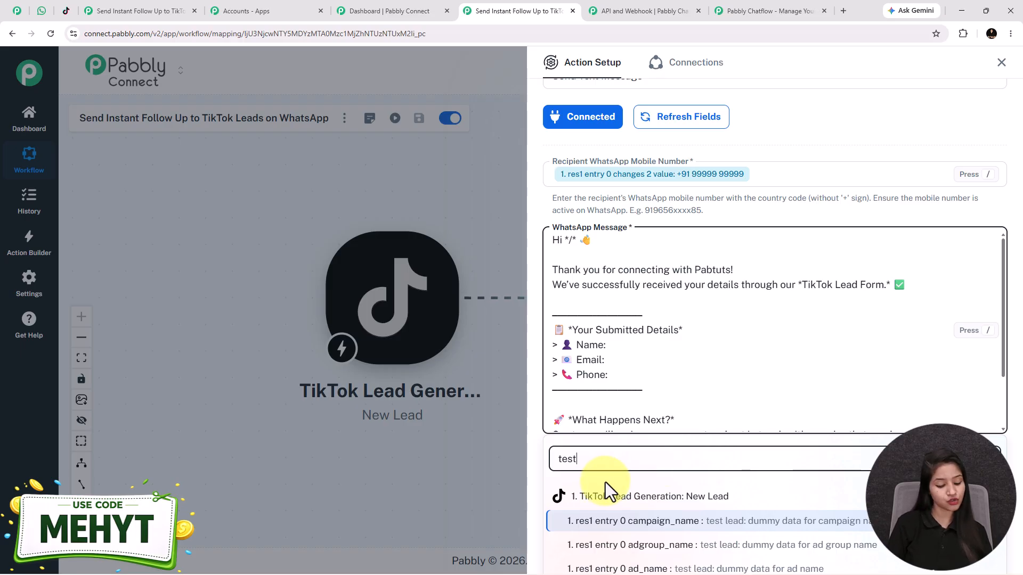
pyautogui.write(' use')
pyautogui.click(671, 525)
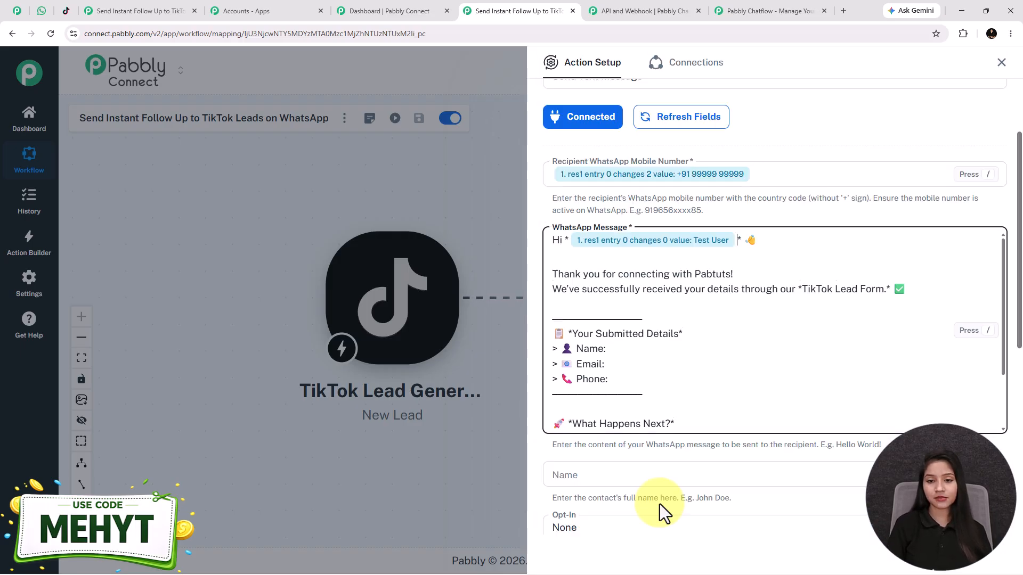
# Step: Map the lead's name, e-mail and phone values from the TikTok trigger into the matching lines under "Your Submitted Details"
pyautogui.click(618, 350)
pyautogui.write('/tes')
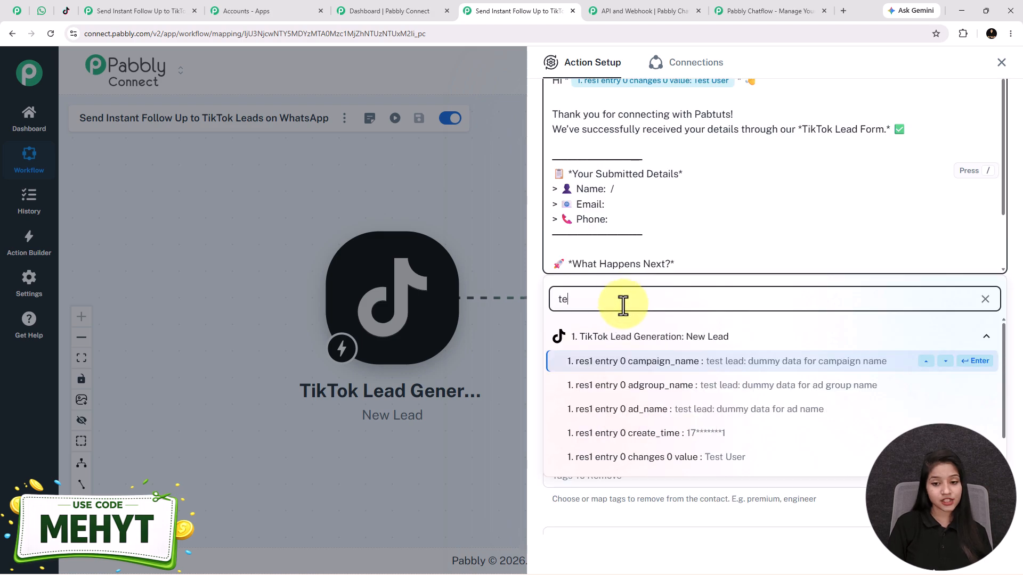
pyautogui.click(702, 430)
pyautogui.click(612, 210)
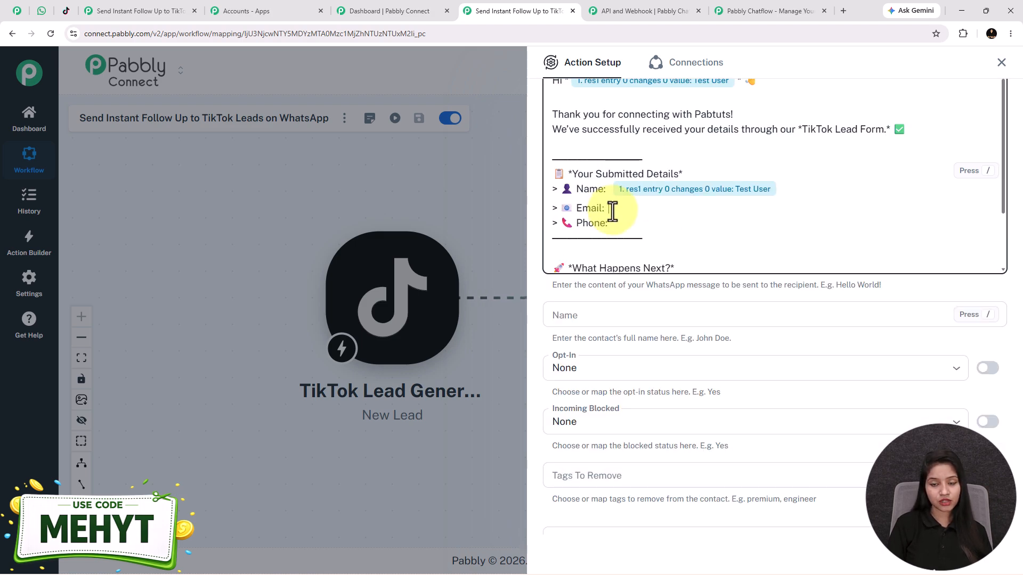
pyautogui.press('/')
pyautogui.click(693, 352)
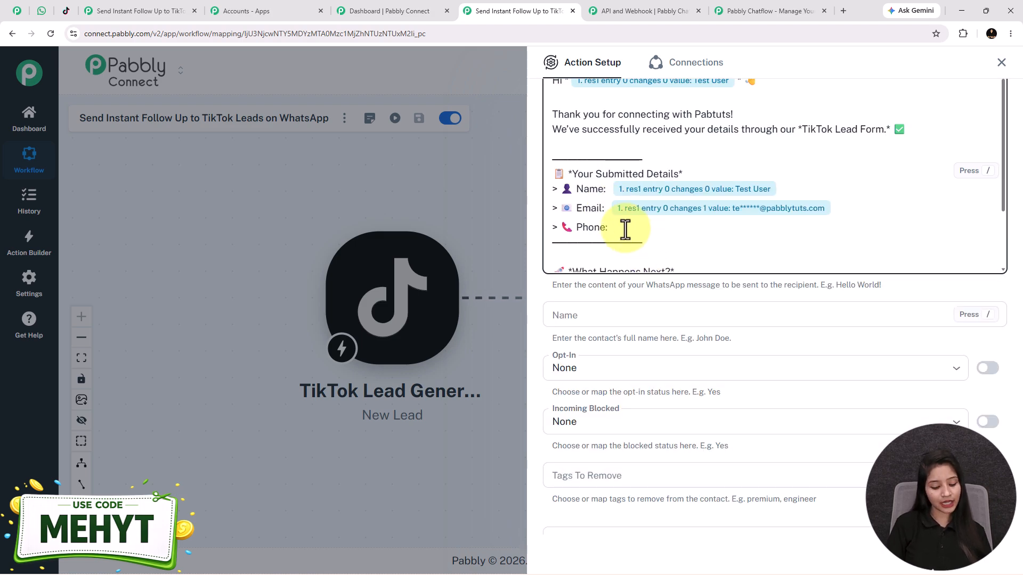
pyautogui.click(625, 229)
pyautogui.write('/')
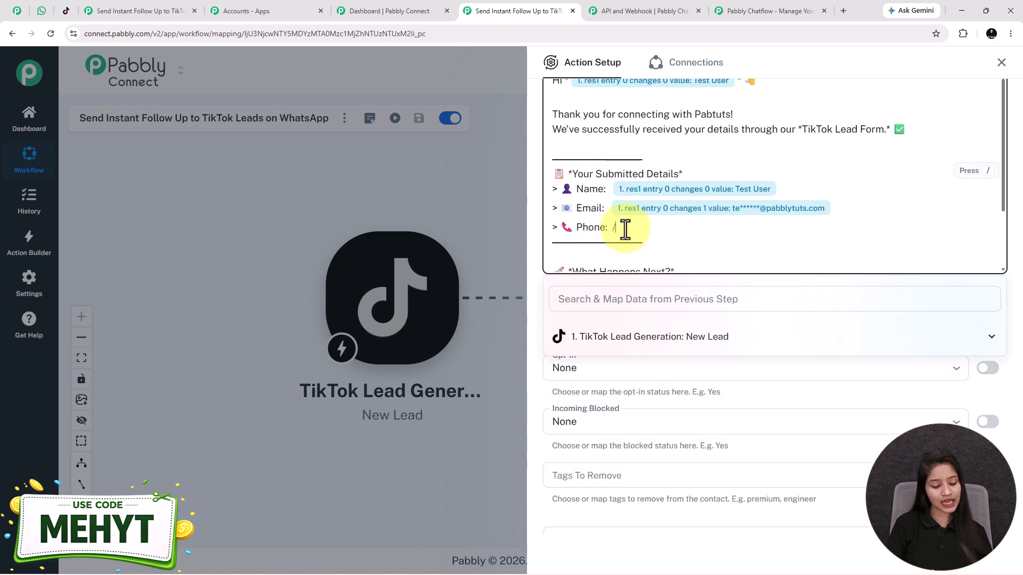
pyautogui.write('999')
pyautogui.click(714, 359)
pyautogui.scroll(-4, 701, 201)
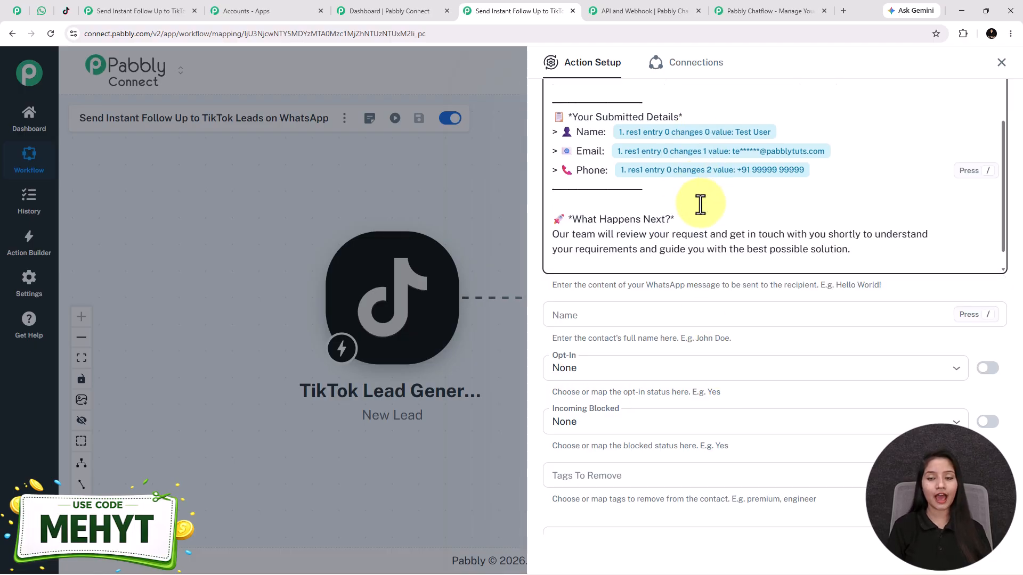
pyautogui.scroll(6, 714, 229)
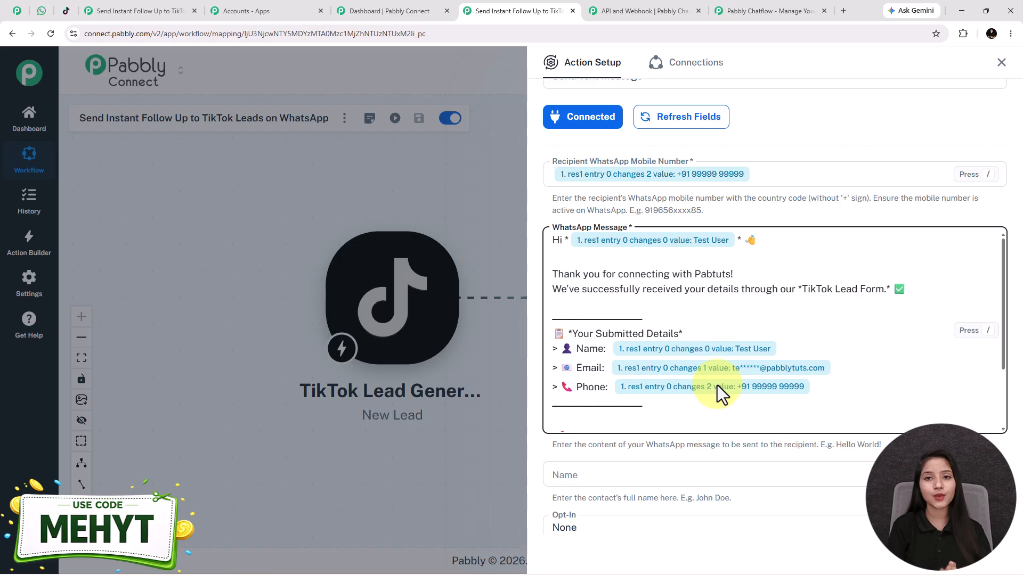
# Step: Clear the recipient WhatsApp mobile number and map it again to the lead's phone value, res1 entry 0 changes 2 value
pyautogui.scroll(-10, 748, 315)
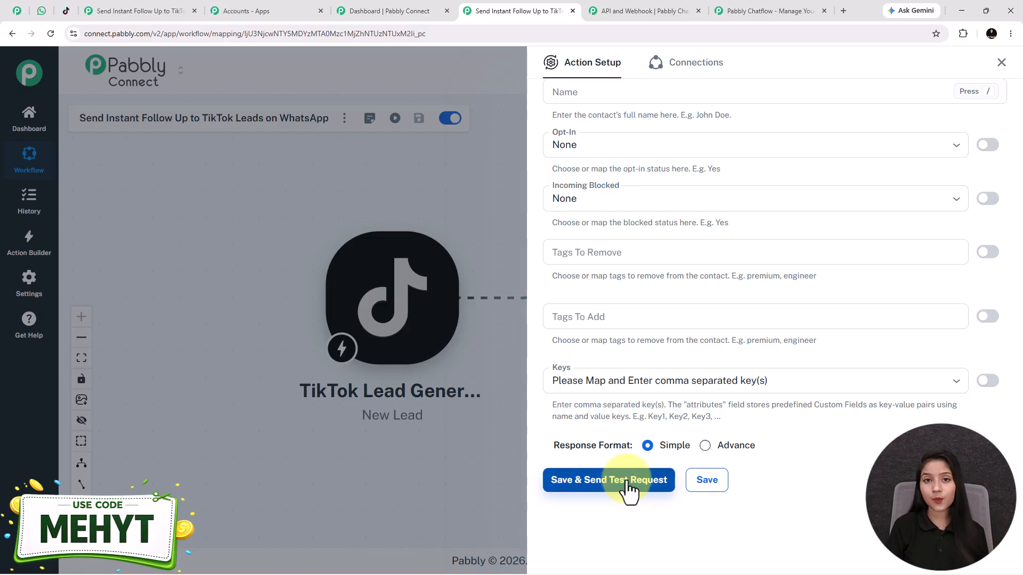
pyautogui.scroll(10, 693, 385)
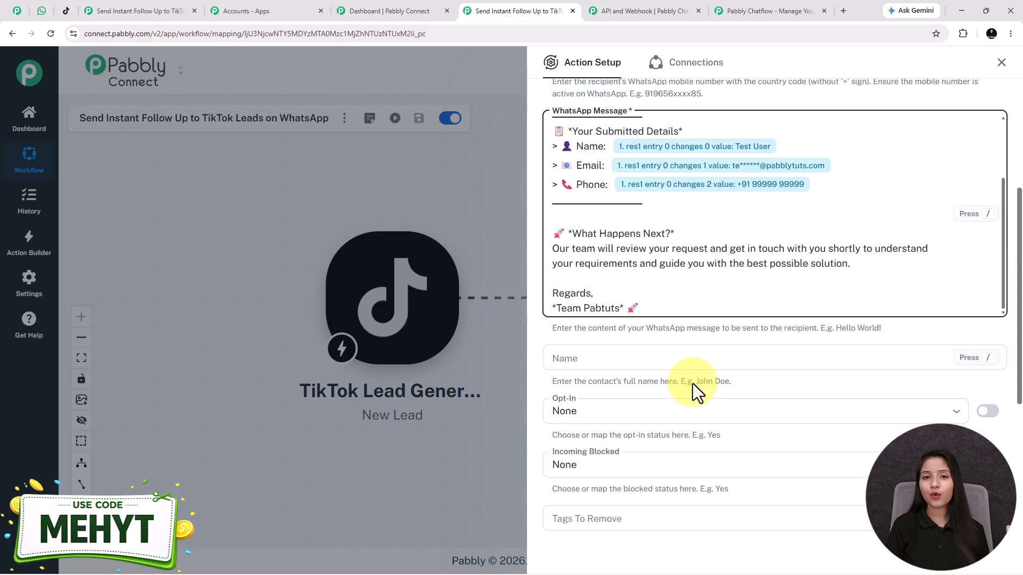
pyautogui.click(760, 272)
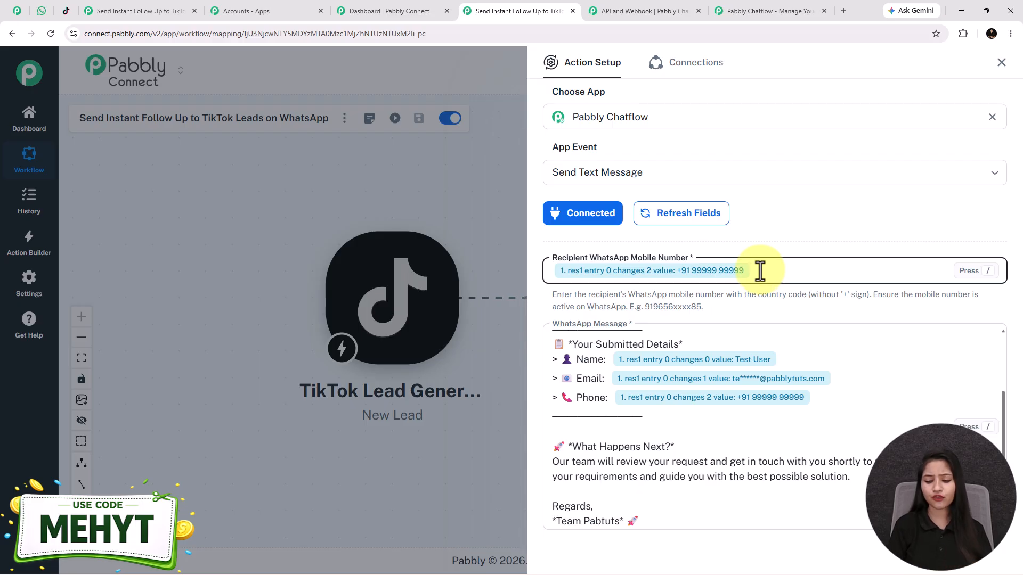
pyautogui.press('BackSpace')
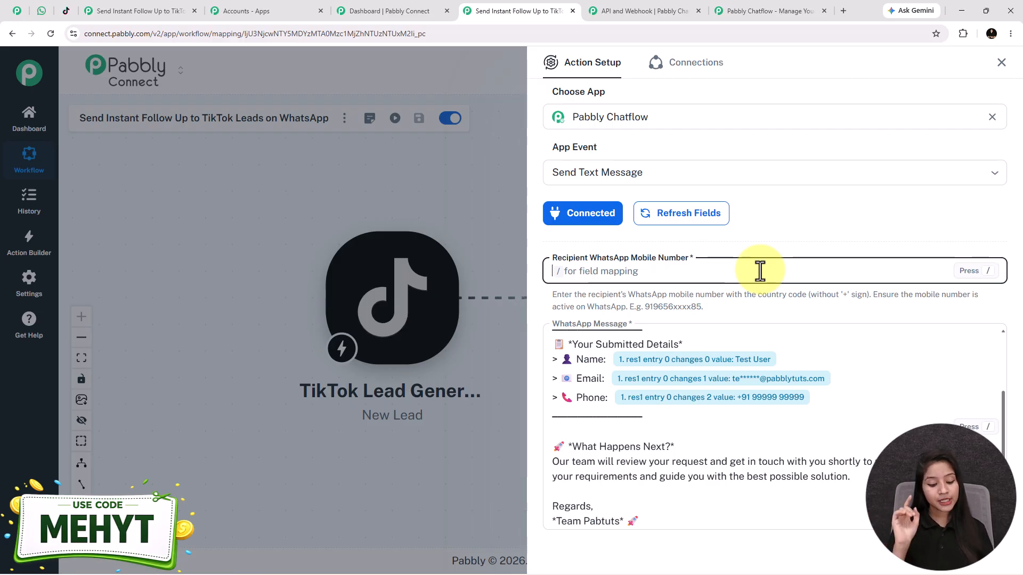
pyautogui.write('/')
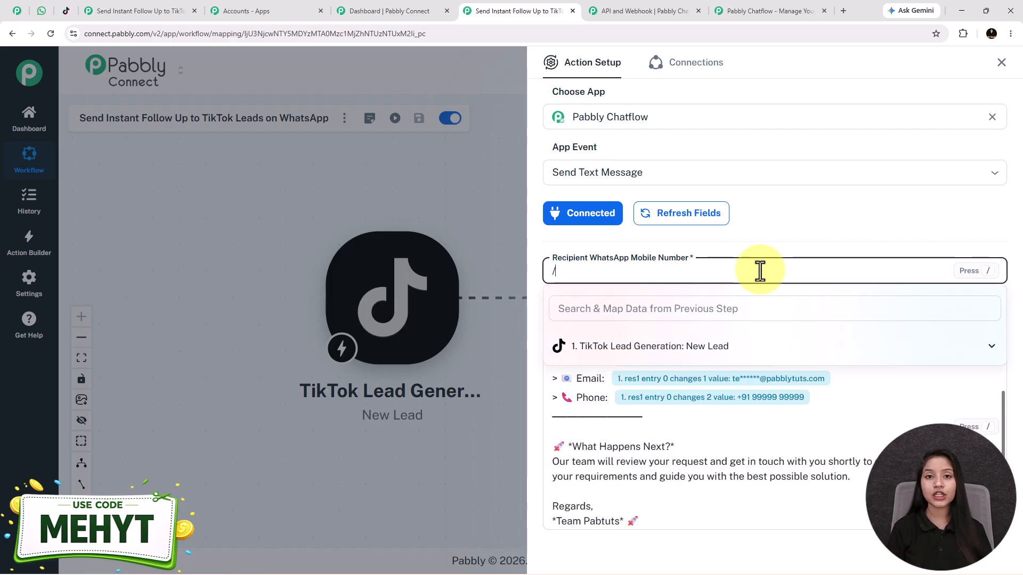
pyautogui.click(682, 347)
pyautogui.click(651, 312)
pyautogui.write('9')
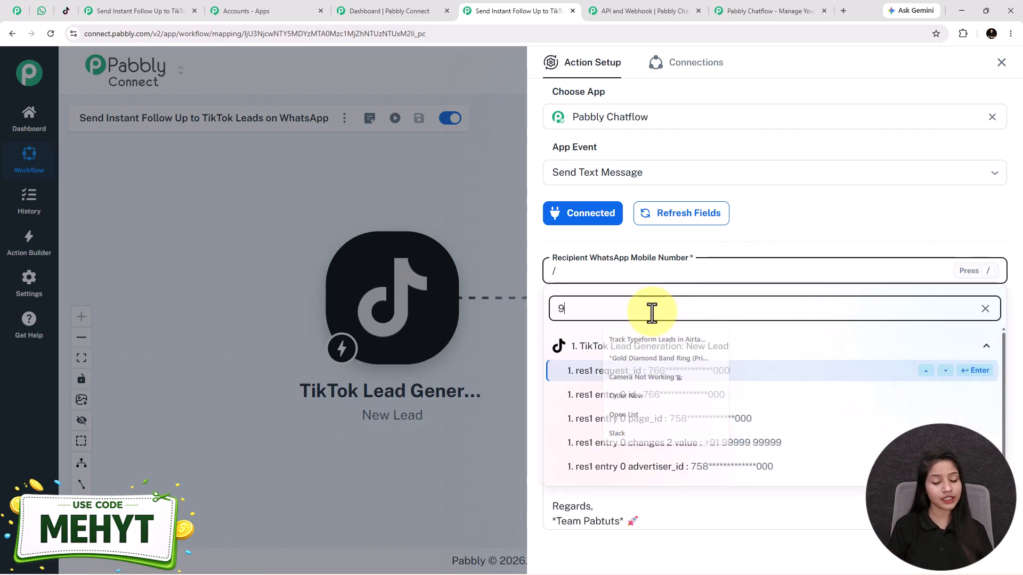
pyautogui.write('99')
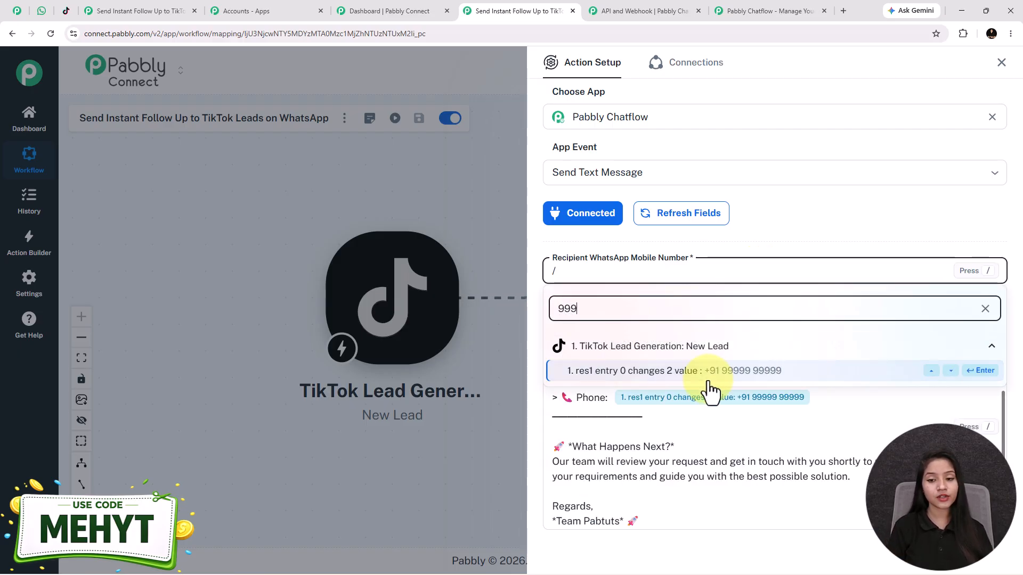
pyautogui.click(668, 377)
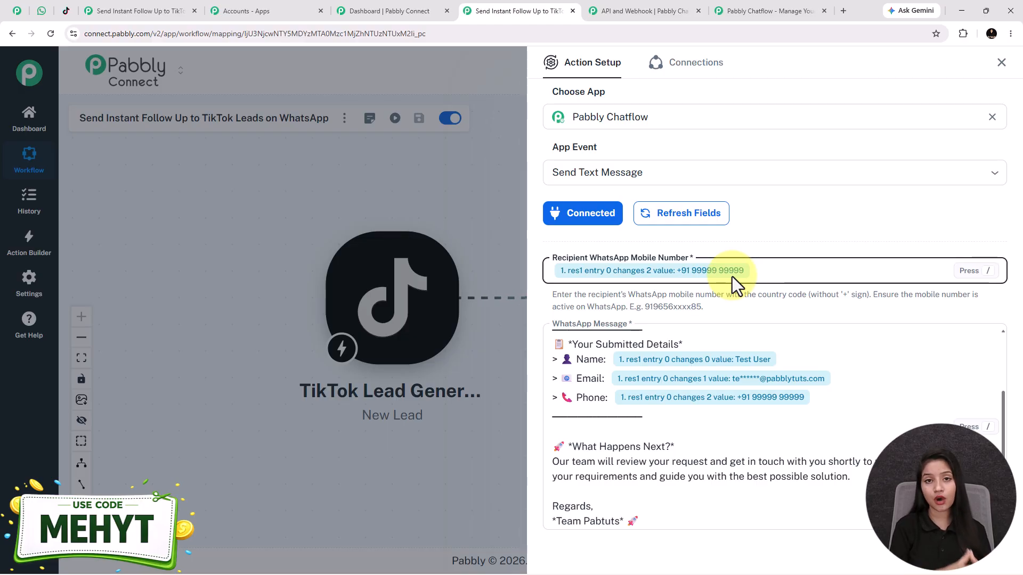
# Step: Save the Send Text Message action, send a test request and check the status in the response
pyautogui.moveTo(703, 307); pyautogui.dragTo(548, 293)
pyautogui.click(799, 275)
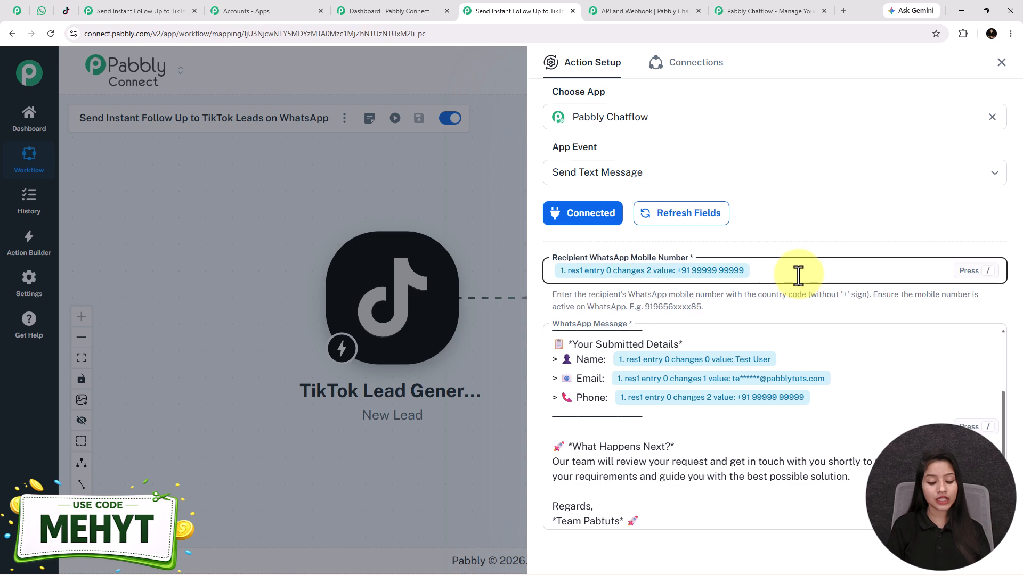
pyautogui.scroll(-8, 653, 421)
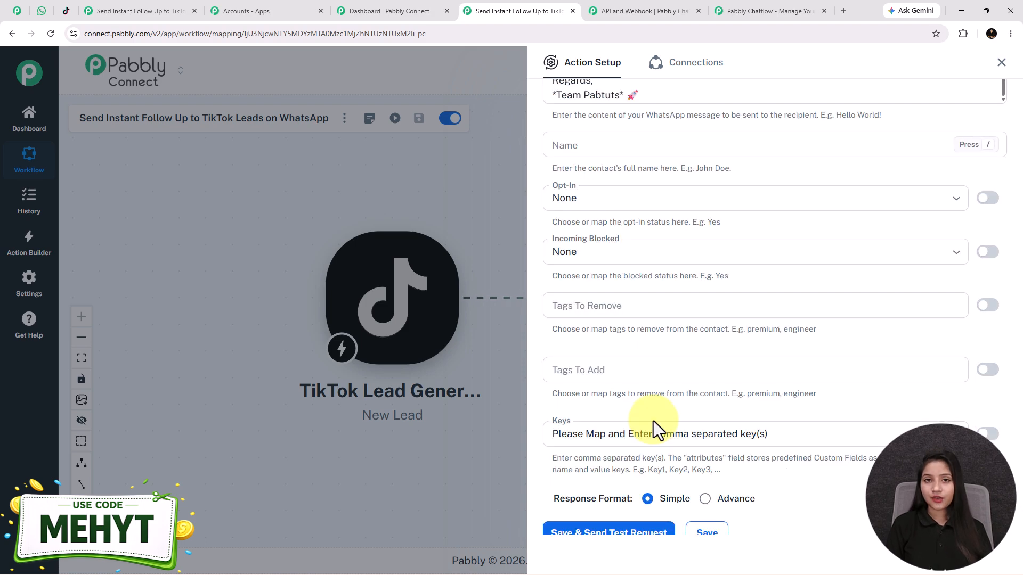
pyautogui.scroll(-1, 654, 421)
pyautogui.click(604, 479)
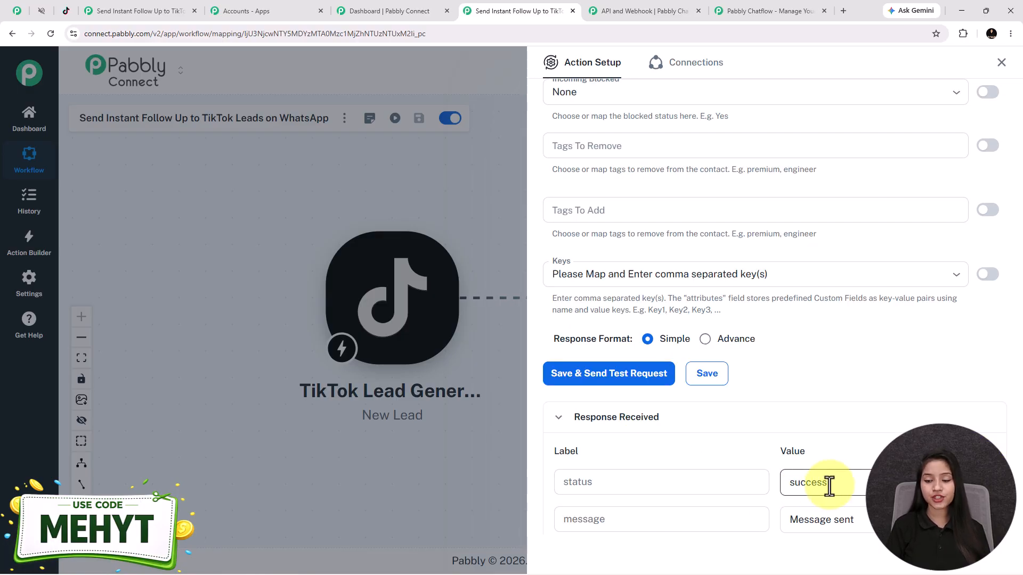
pyautogui.moveTo(839, 482); pyautogui.dragTo(757, 474)
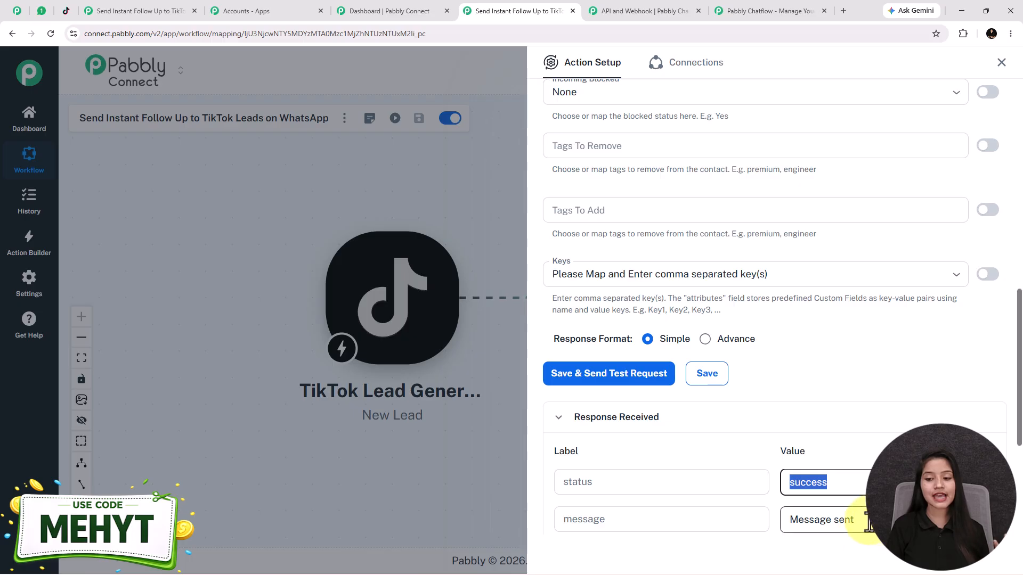
# Step: Check the message value in the test response and the name, e-mail and phone in the follow-up received in WhatsApp Web
pyautogui.moveTo(871, 531); pyautogui.dragTo(760, 522)
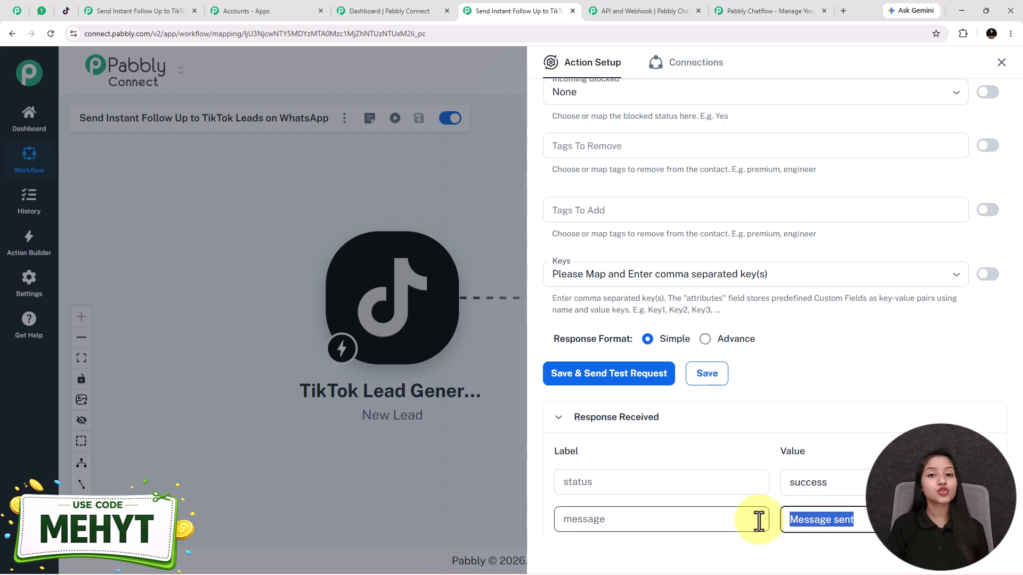
pyautogui.click(41, 10)
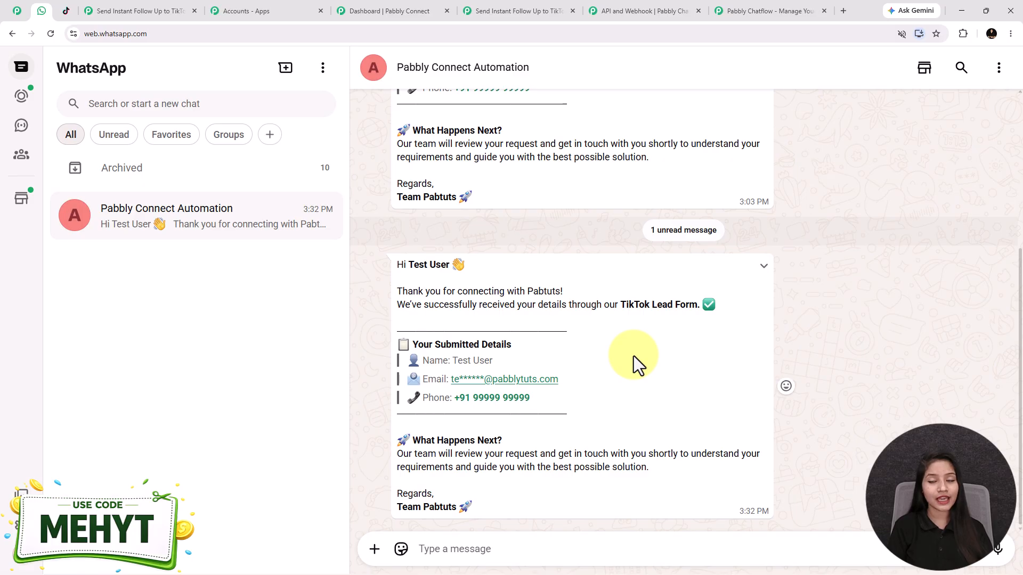
pyautogui.moveTo(409, 269); pyautogui.dragTo(465, 270)
pyautogui.moveTo(441, 382); pyautogui.dragTo(482, 403)
pyautogui.click(483, 434)
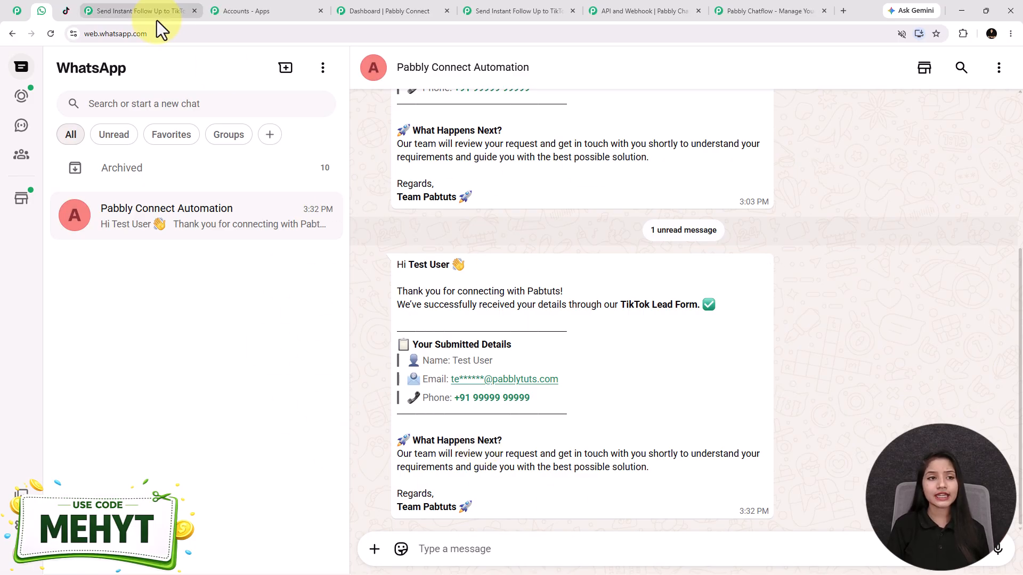
# Step: Switch back to Pabbly Connect, review the mapped WhatsApp message, and save and close the Send Text Message action setup
pyautogui.click(499, 5)
pyautogui.scroll(8, 639, 240)
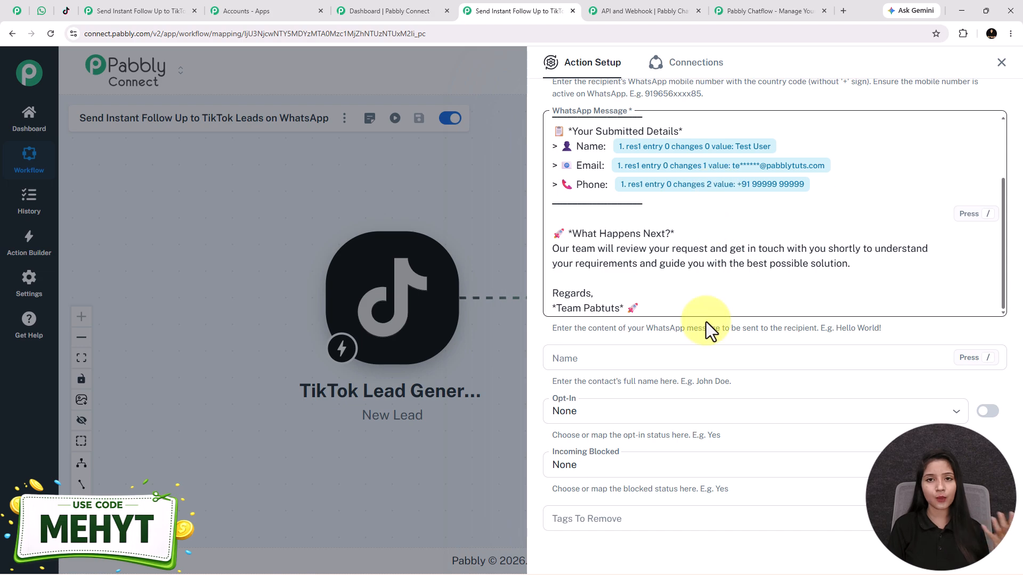
pyautogui.scroll(-3, 703, 338)
pyautogui.scroll(-2, 703, 339)
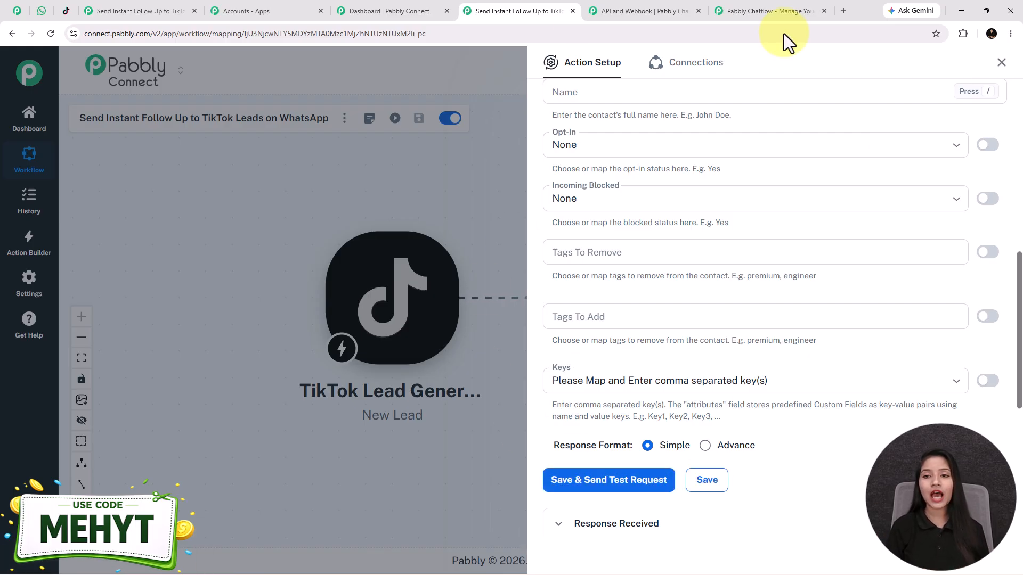
pyautogui.click(42, 11)
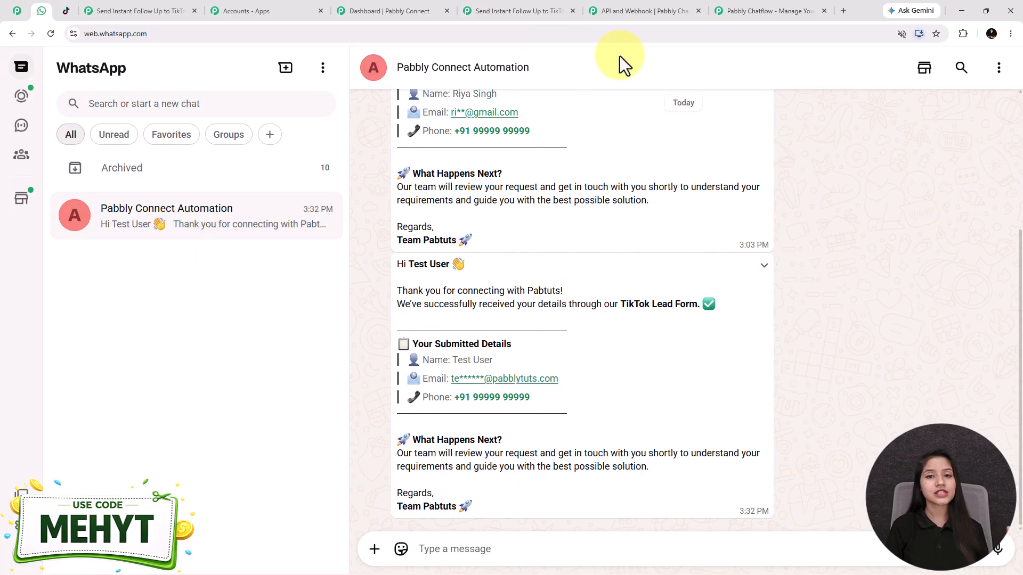
pyautogui.click(538, 11)
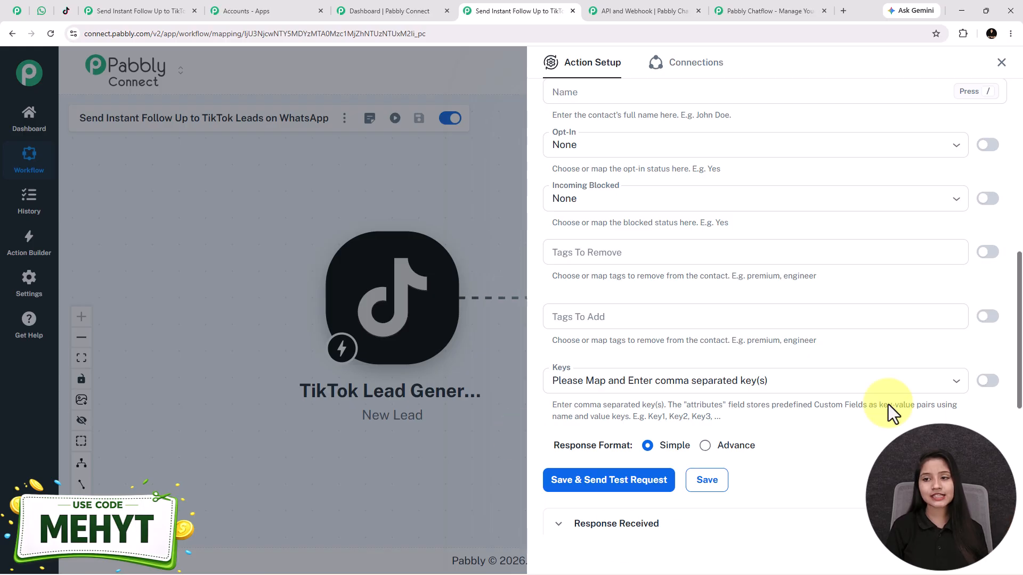
pyautogui.click(707, 480)
pyautogui.click(997, 65)
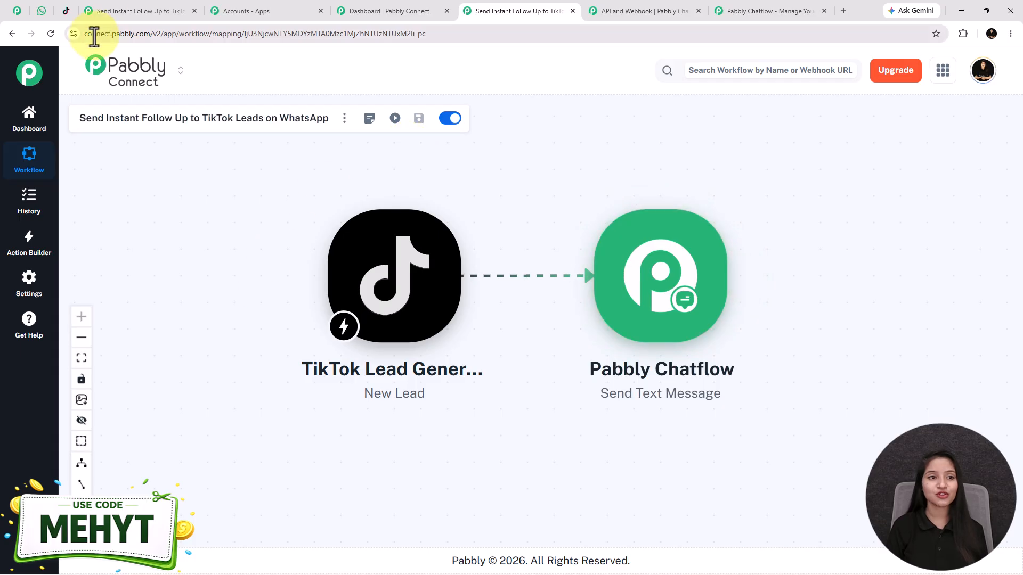
pyautogui.click(67, 17)
pyautogui.click(17, 16)
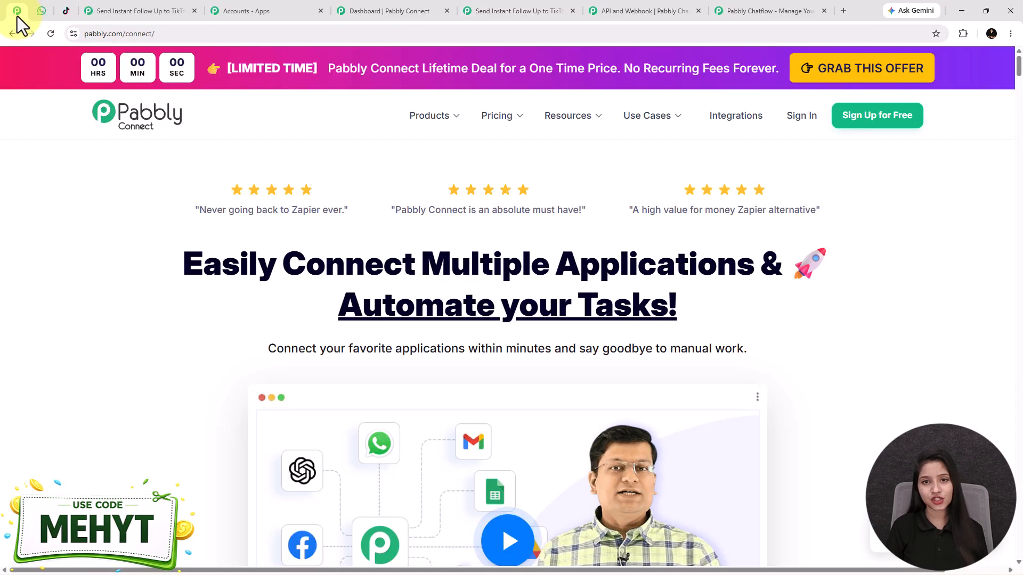
pyautogui.click(512, 10)
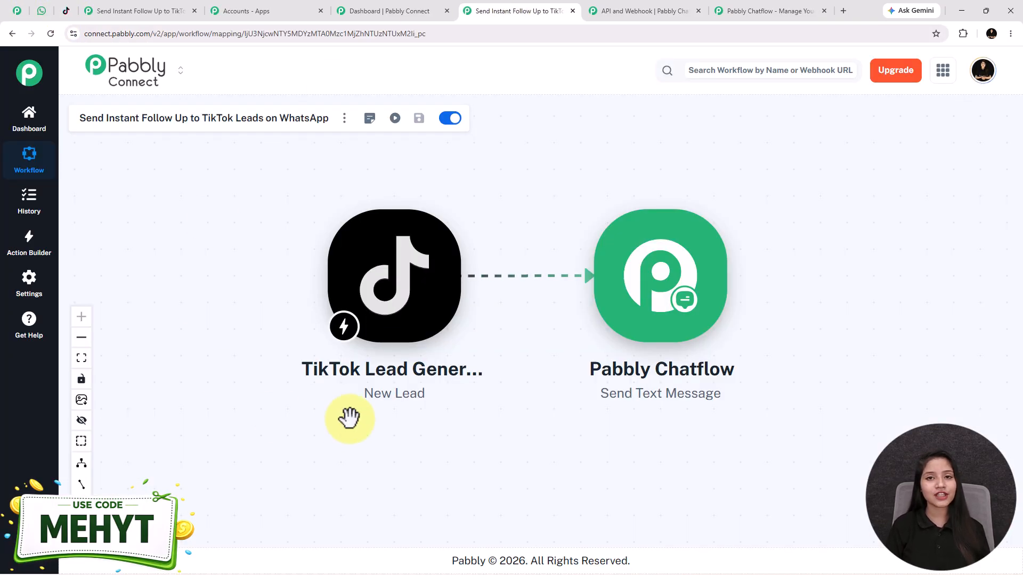